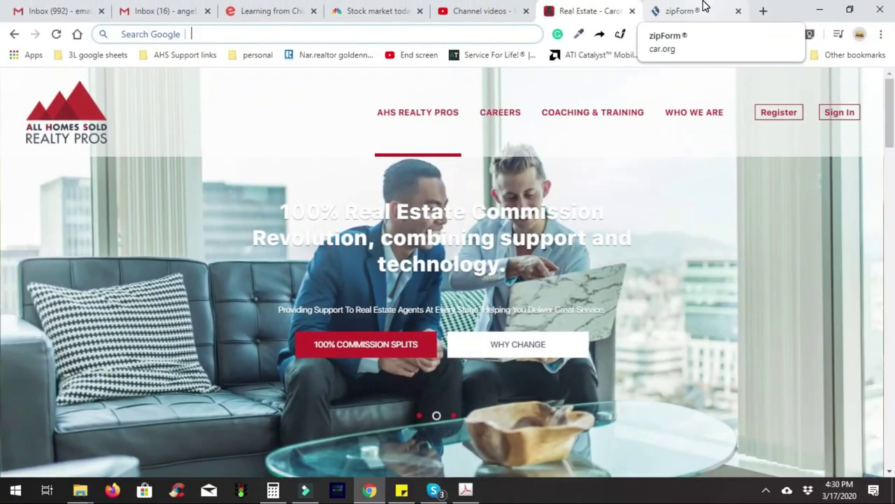
Go to car.org and sign in with the saved member username and password
{"action": "left_click", "coordinate": [731, 2]}
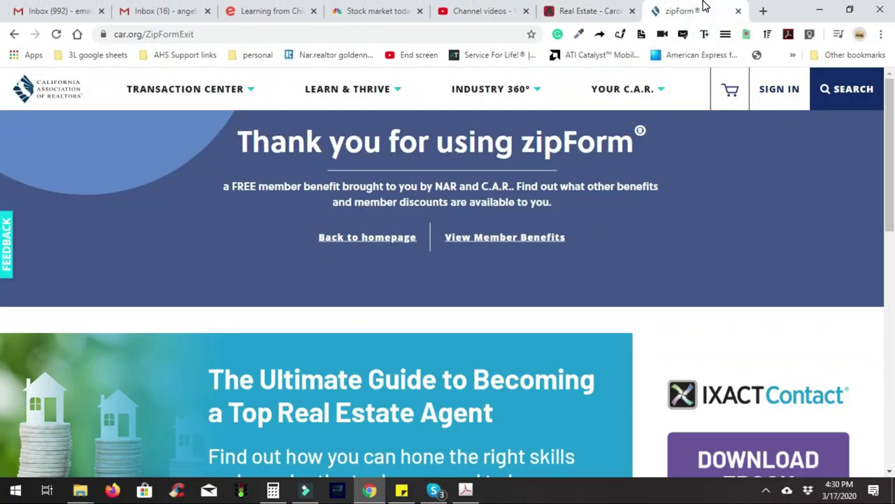
{"action": "left_click", "coordinate": [434, 40]}
{"action": "type", "text": "car."}
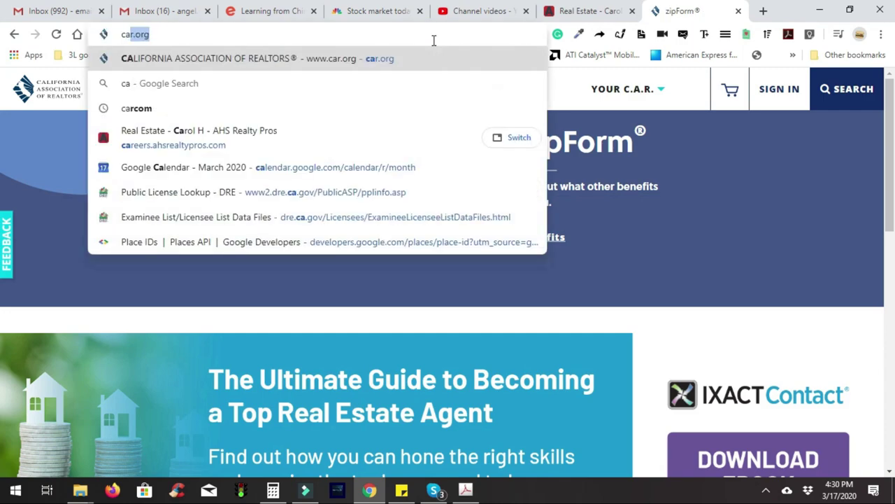
{"action": "type", "text": "org"}
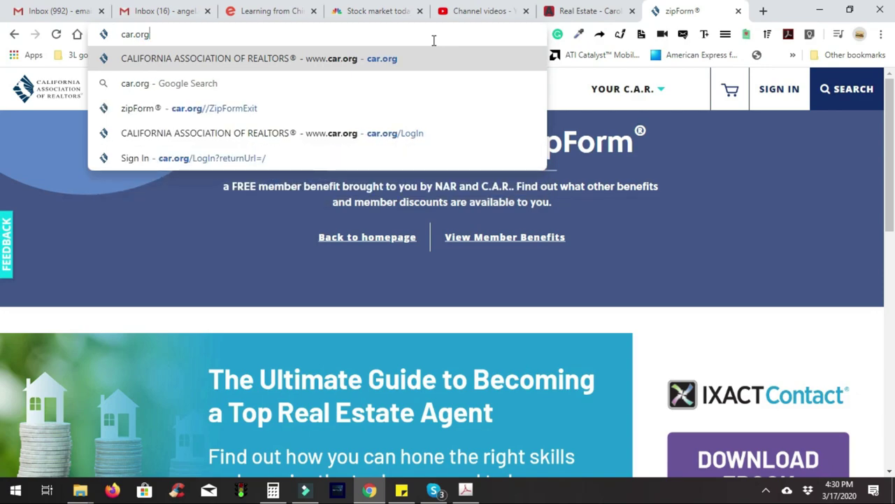
{"action": "key", "text": "Return"}
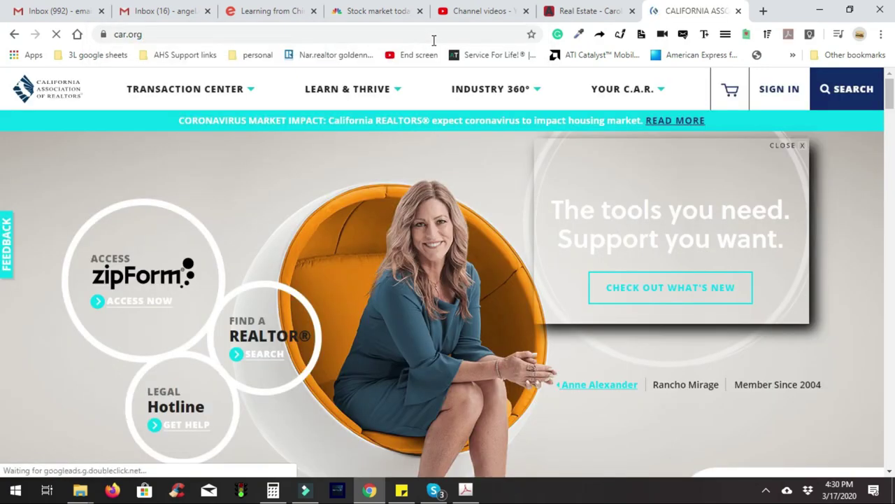
{"action": "left_click", "coordinate": [794, 92]}
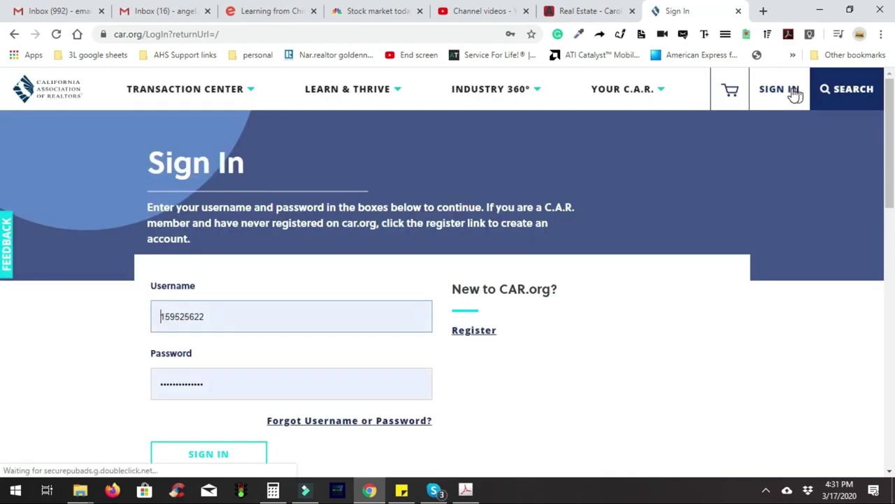
{"action": "left_click", "coordinate": [288, 319]}
{"action": "scroll", "coordinate": [289, 319], "scroll_direction": "down", "scroll_amount": 1}
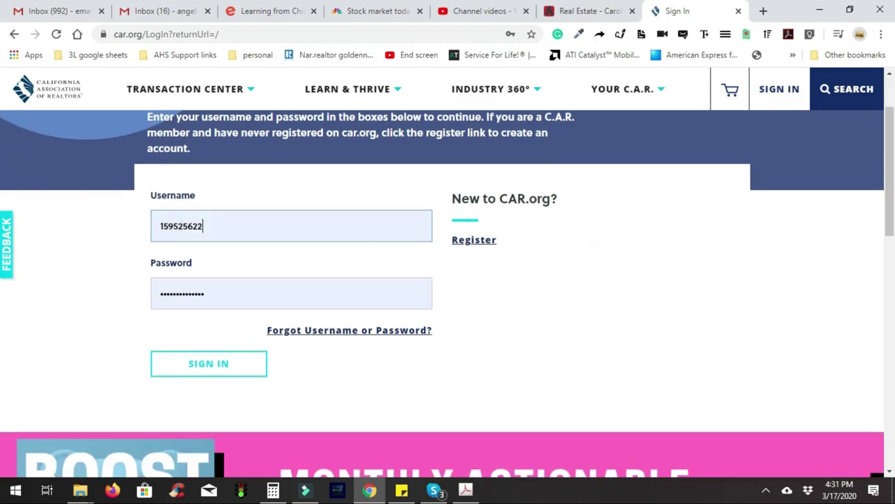
{"action": "left_click", "coordinate": [200, 375]}
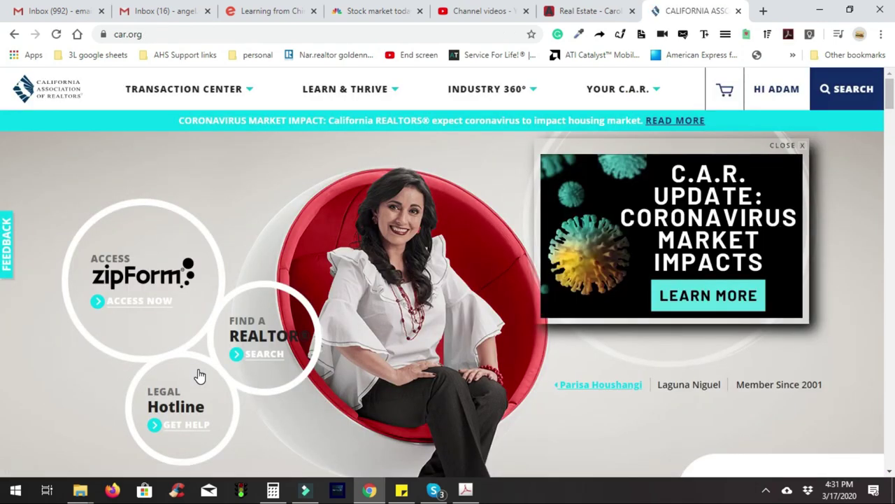
Launch zipForm Plus through ACCESS NOW and CONTINUE, then show the Templates list
{"action": "left_click", "coordinate": [156, 310]}
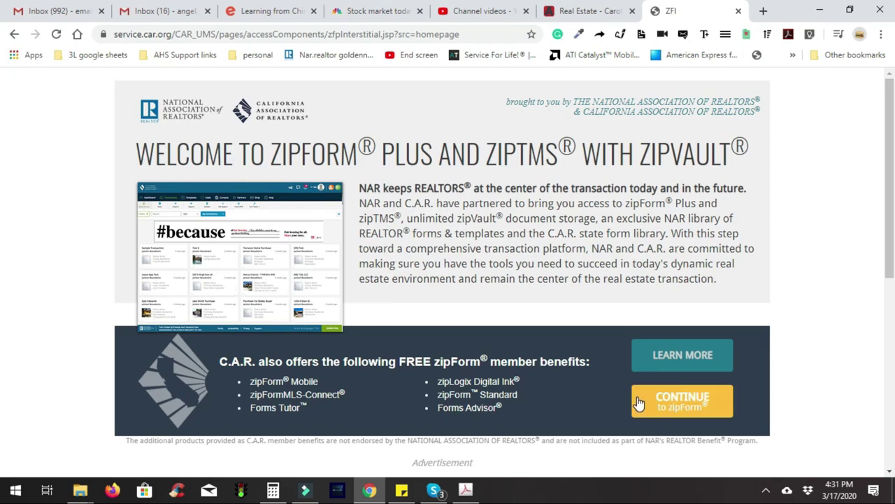
{"action": "left_click", "coordinate": [659, 406]}
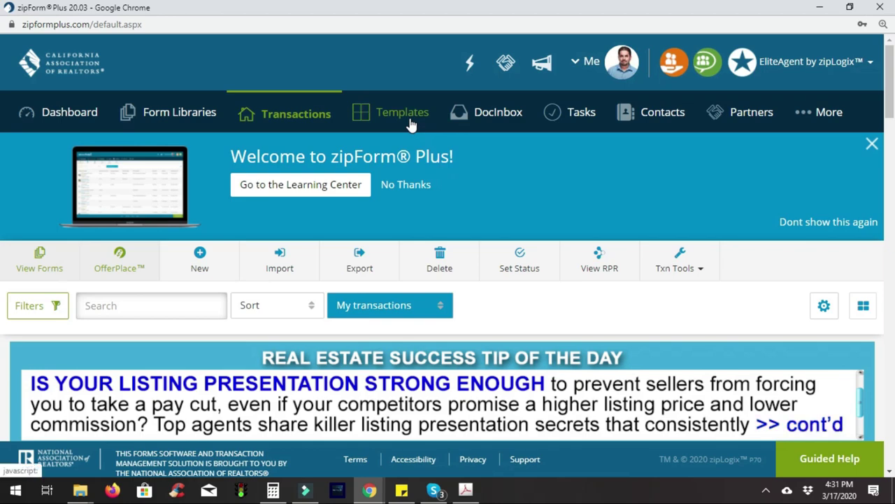
{"action": "left_click", "coordinate": [409, 121]}
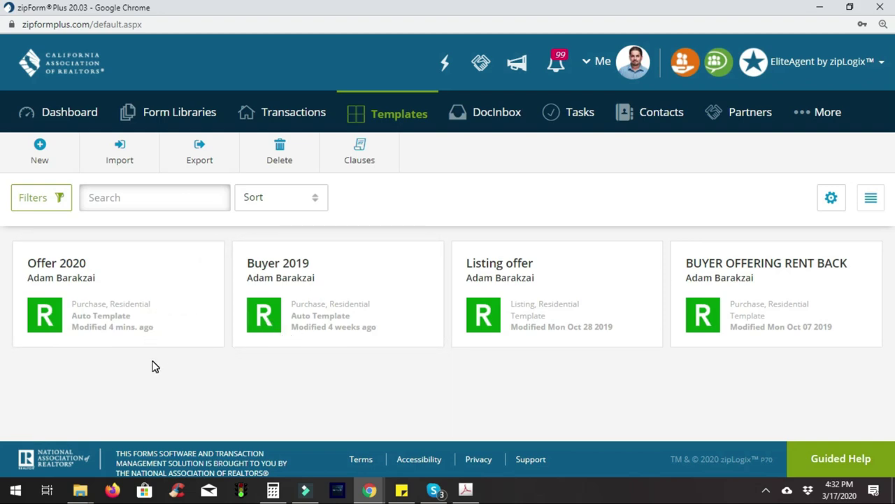
Save a new Residential listing template 'Listing 2020' auto-applied to Listing/Residential transactions
{"action": "left_click", "coordinate": [42, 149]}
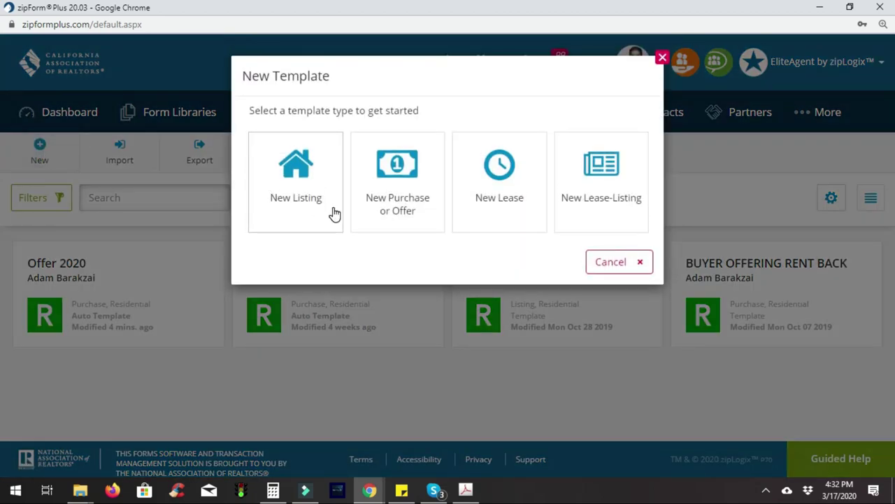
{"action": "left_click", "coordinate": [316, 212]}
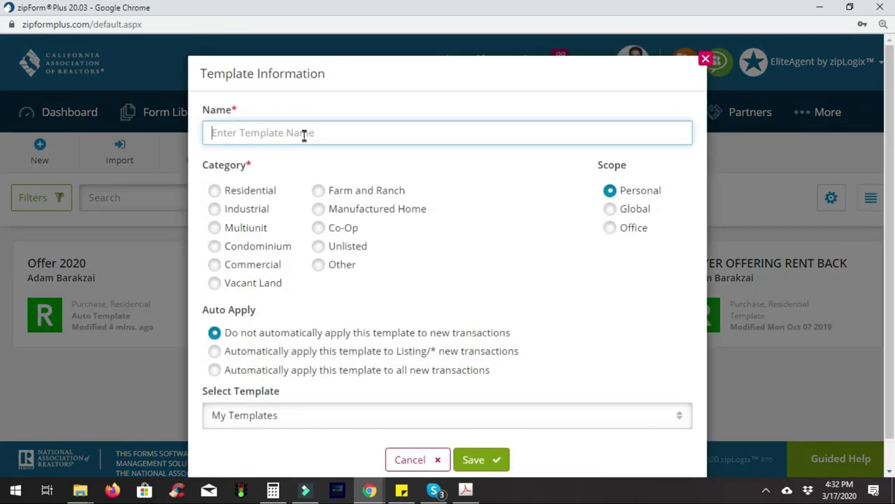
{"action": "left_click", "coordinate": [313, 132]}
{"action": "type", "text": "Lis"}
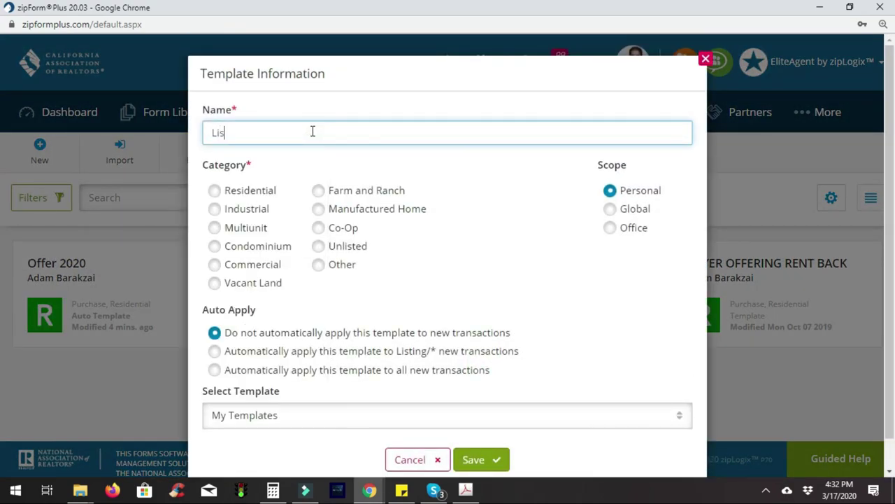
{"action": "type", "text": "ting 2020"}
{"action": "left_click", "coordinate": [261, 196]}
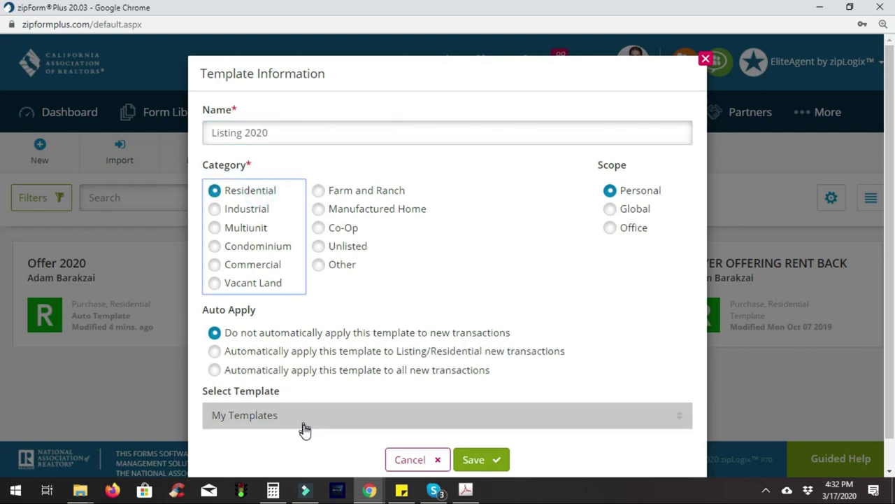
{"action": "left_click", "coordinate": [304, 424]}
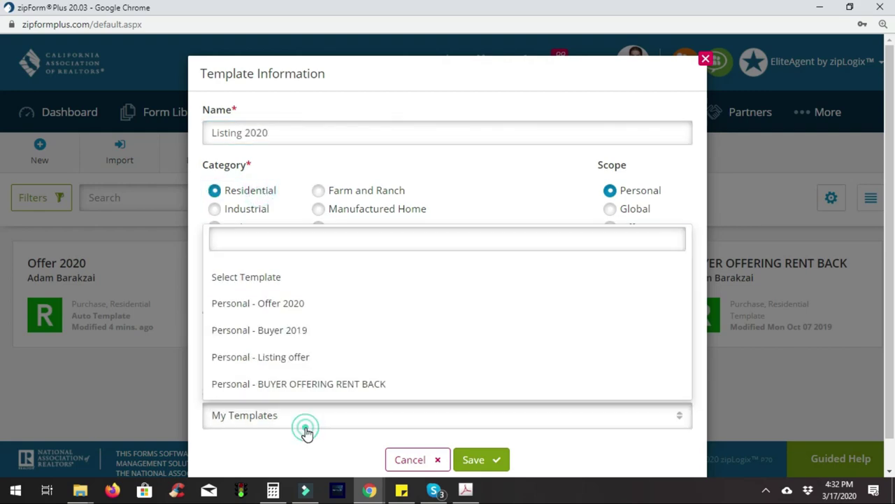
{"action": "left_click", "coordinate": [338, 451]}
{"action": "scroll", "coordinate": [886, 226], "scroll_direction": "down", "scroll_amount": 1}
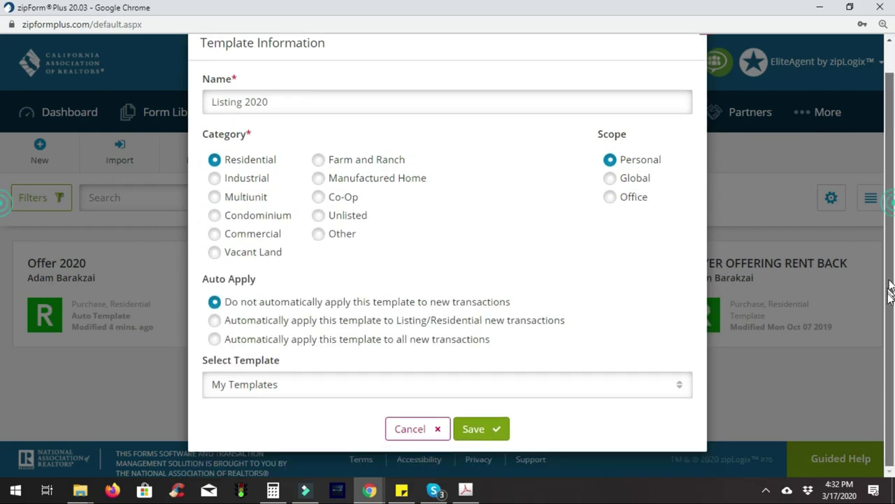
{"action": "left_click", "coordinate": [466, 325]}
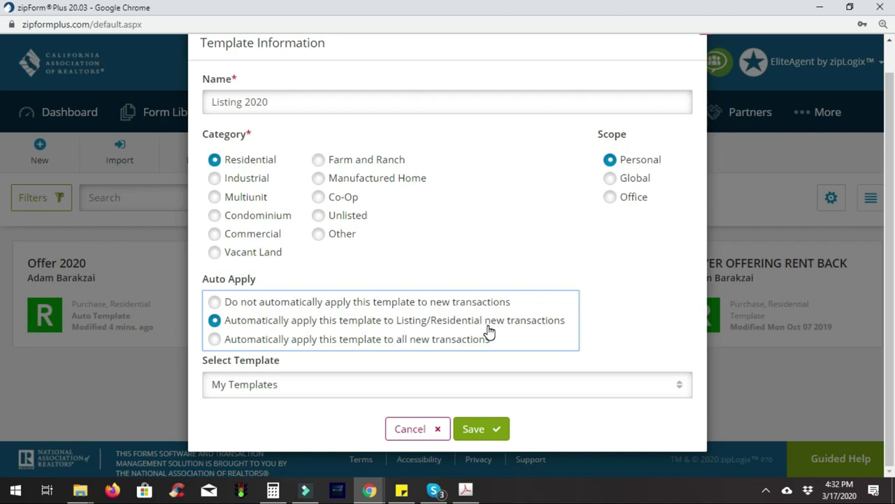
{"action": "left_click", "coordinate": [474, 429]}
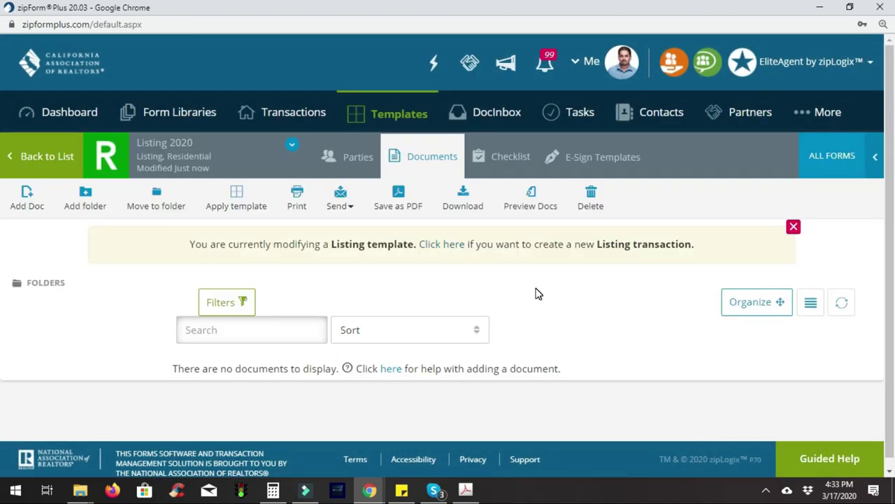
Search ALL form libraries for 'cover', add .Cover Sheet to the template, then search 'rla'
{"action": "left_click", "coordinate": [837, 158]}
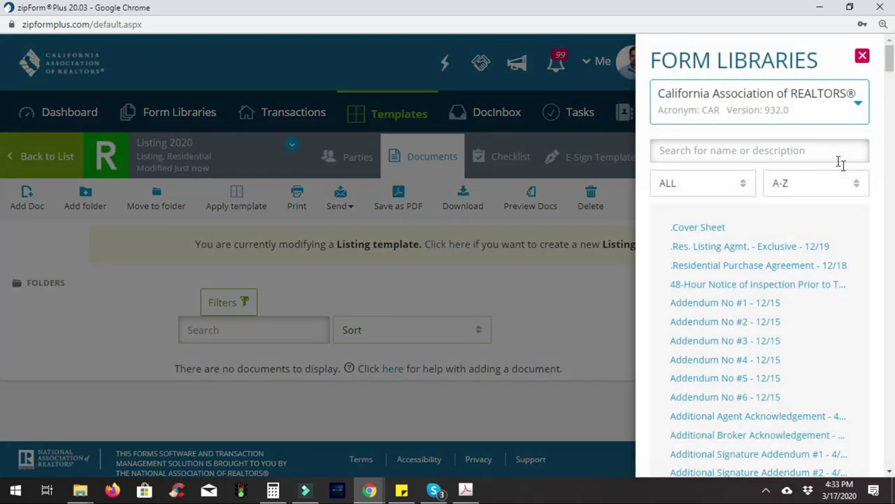
{"action": "left_click", "coordinate": [793, 120]}
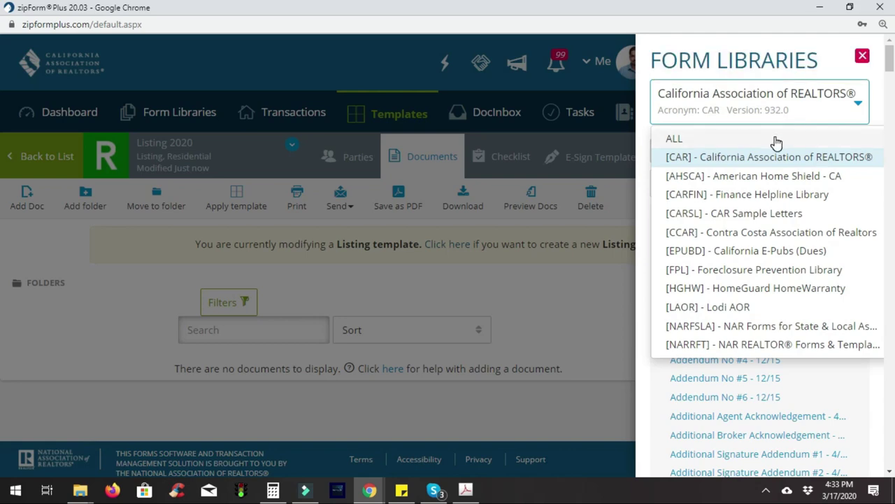
{"action": "left_click", "coordinate": [776, 139]}
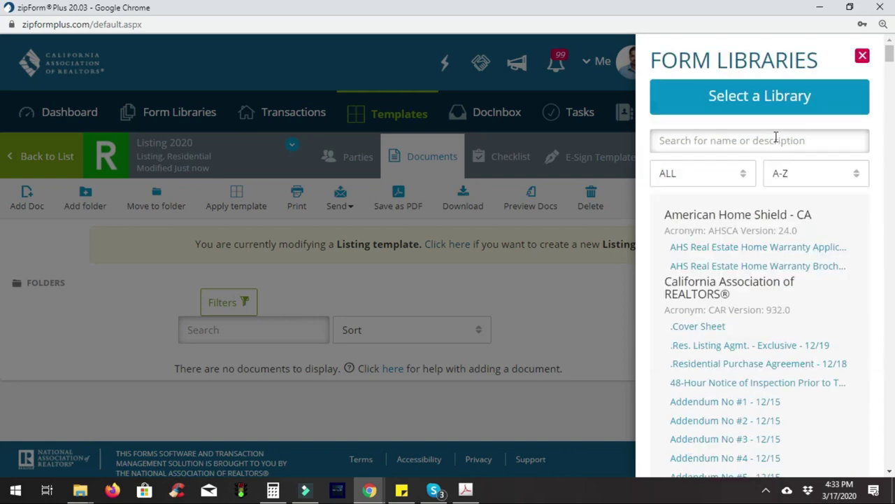
{"action": "left_click", "coordinate": [743, 140]}
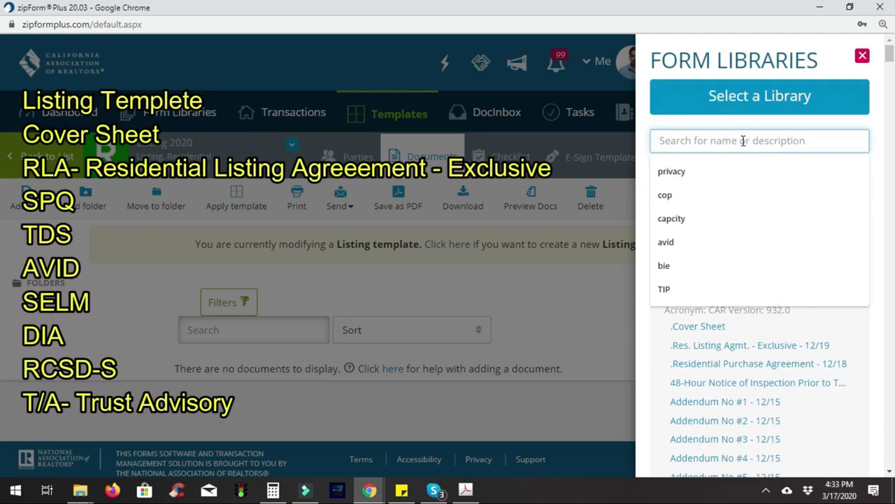
{"action": "type", "text": "cover"}
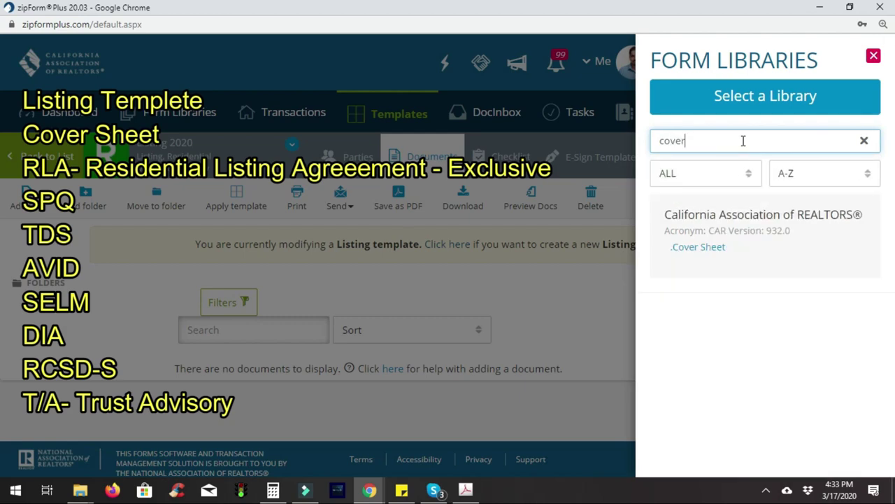
{"action": "right_click", "coordinate": [707, 254]}
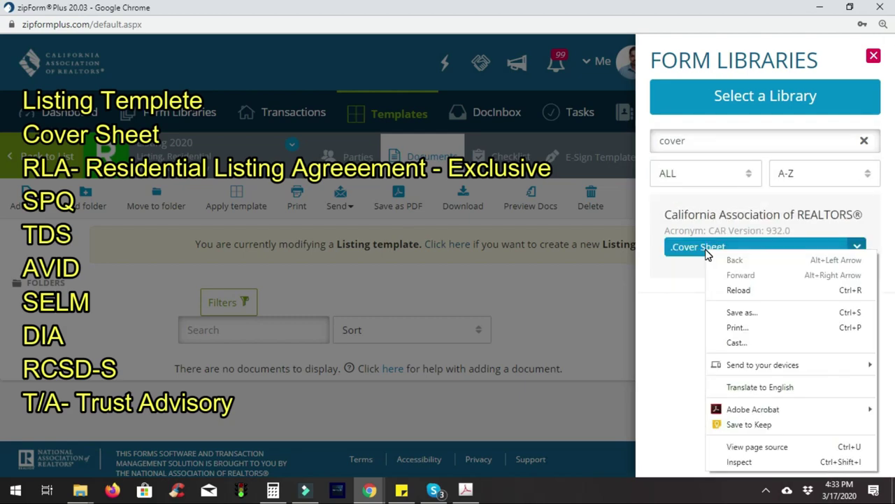
{"action": "left_click", "coordinate": [699, 255]}
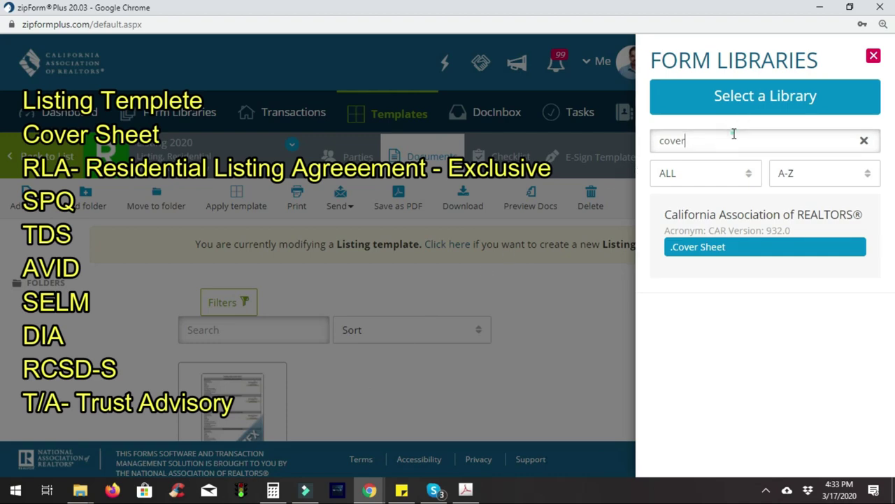
{"action": "double_click", "coordinate": [732, 132]}
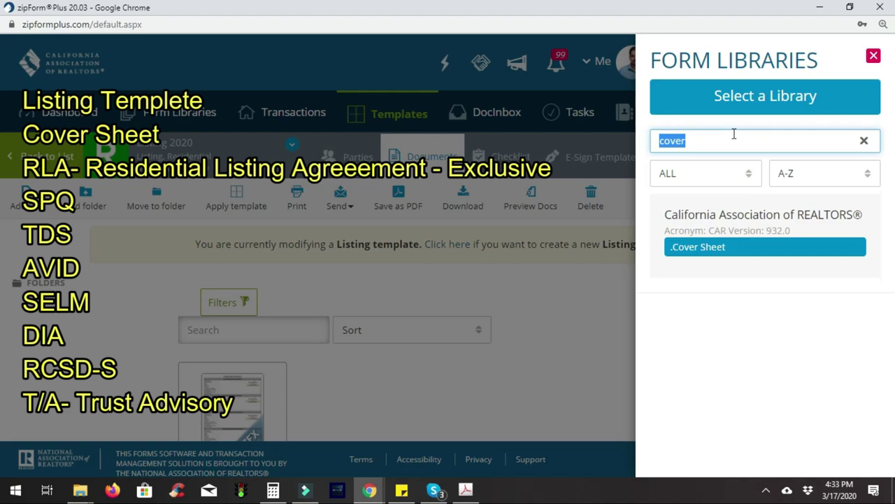
{"action": "type", "text": "rla"}
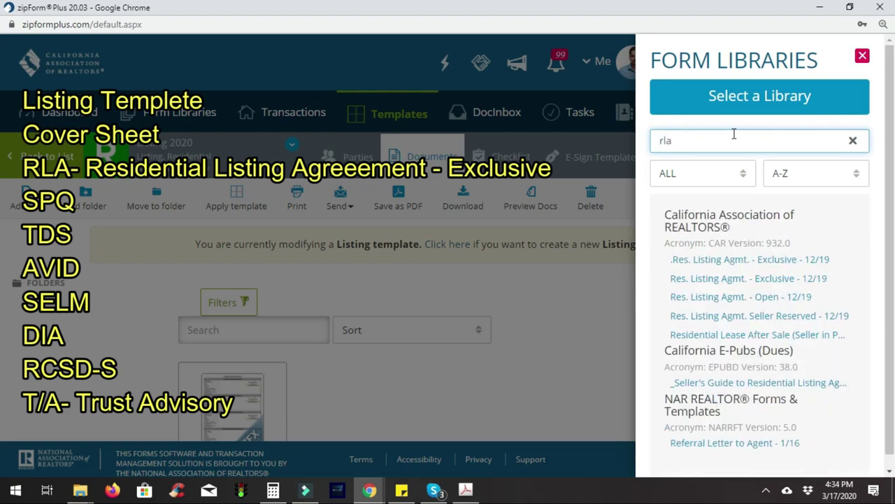
Add .Res. Listing Agmt. - Exclusive and the Seller Property Questionnaire ('spq') to the template
{"action": "mouse_move", "coordinate": [820, 258]}
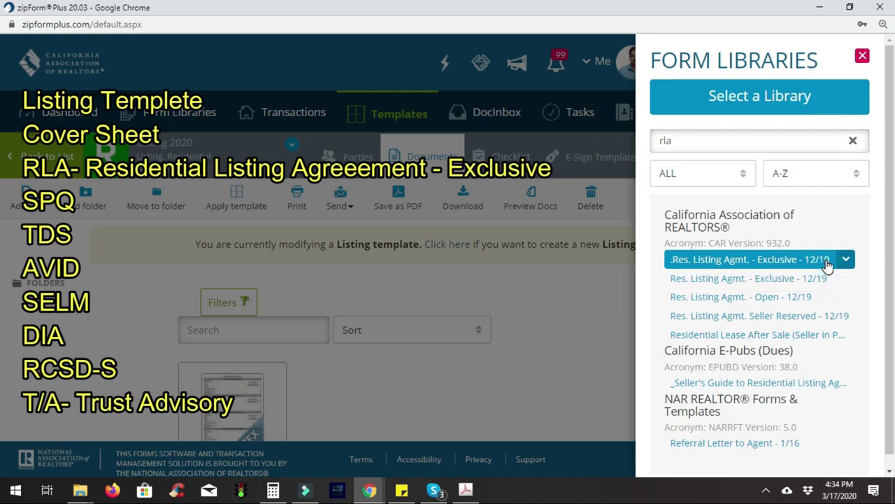
{"action": "left_click", "coordinate": [828, 262]}
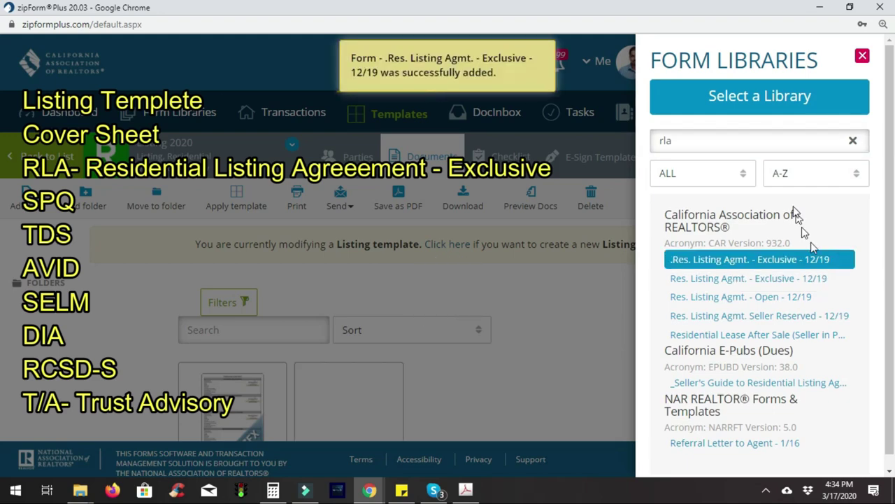
{"action": "double_click", "coordinate": [749, 140]}
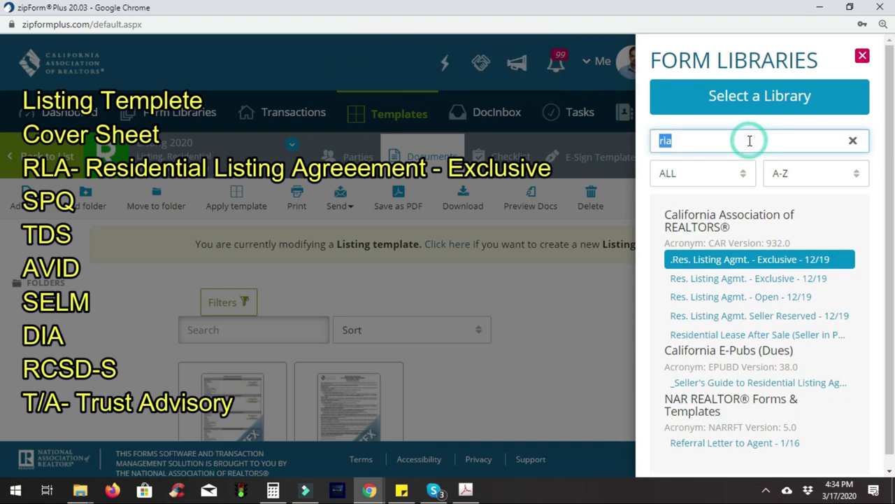
{"action": "type", "text": "sp"}
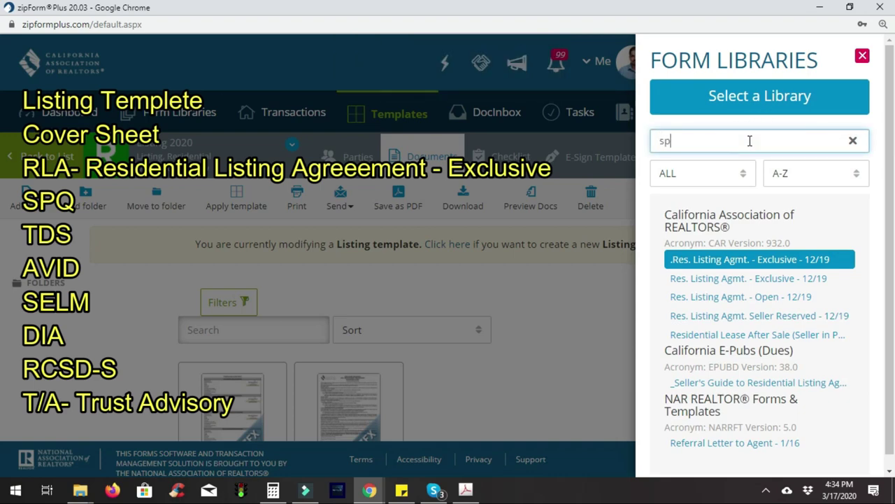
{"action": "type", "text": "q"}
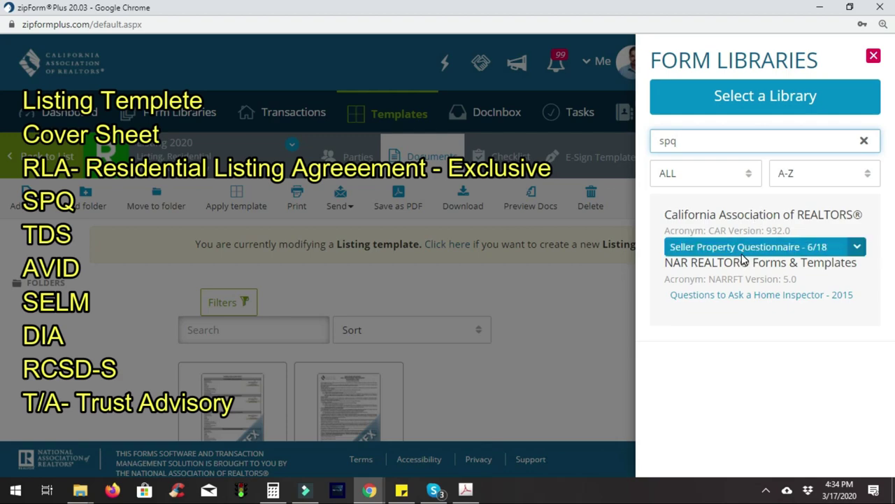
{"action": "left_click", "coordinate": [743, 252]}
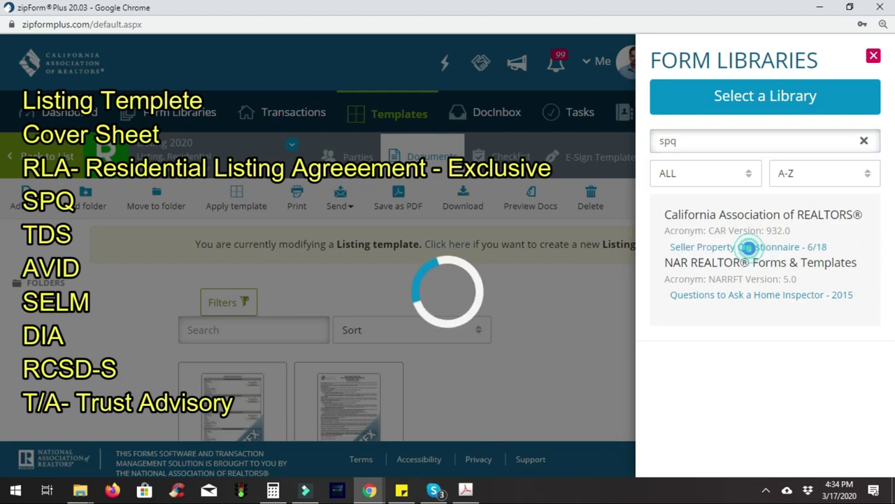
Search the form libraries for 'tds' to list the Transfer Disclosure forms
{"action": "double_click", "coordinate": [751, 140]}
{"action": "type", "text": "s"}
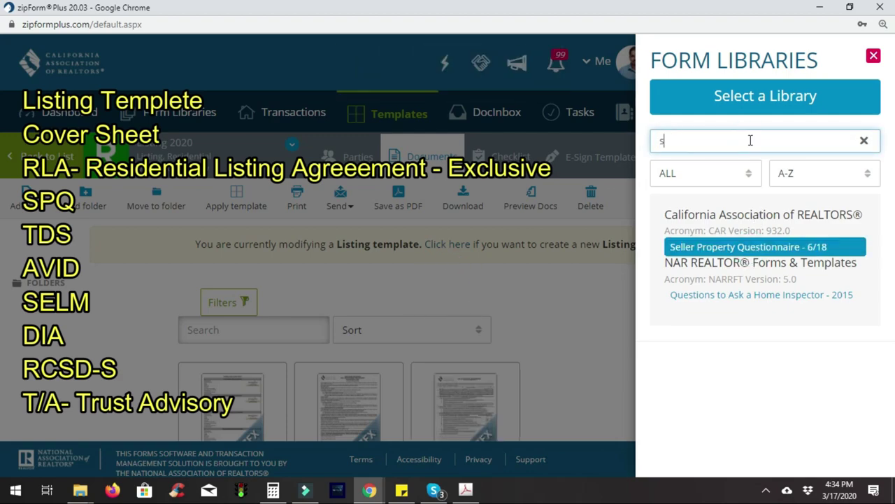
{"action": "key", "text": "BackSpace"}
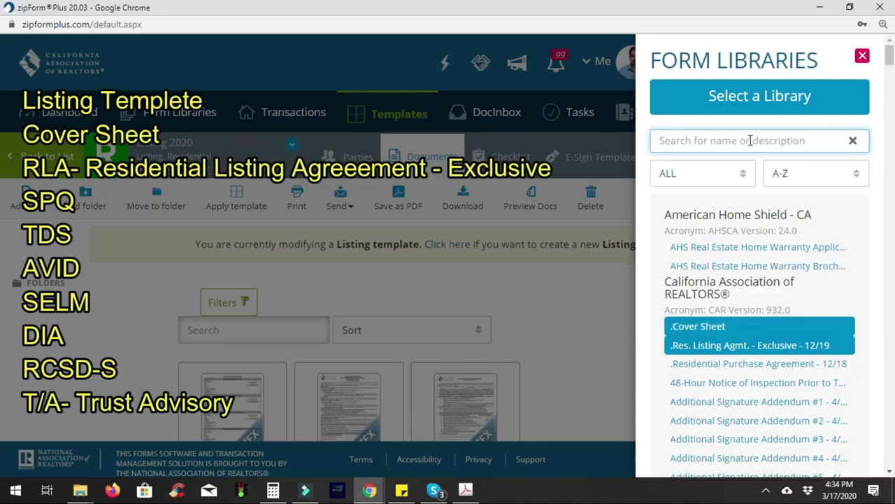
{"action": "type", "text": "rd"}
{"action": "key", "text": "BackSpace"}
{"action": "type", "text": "tds"}
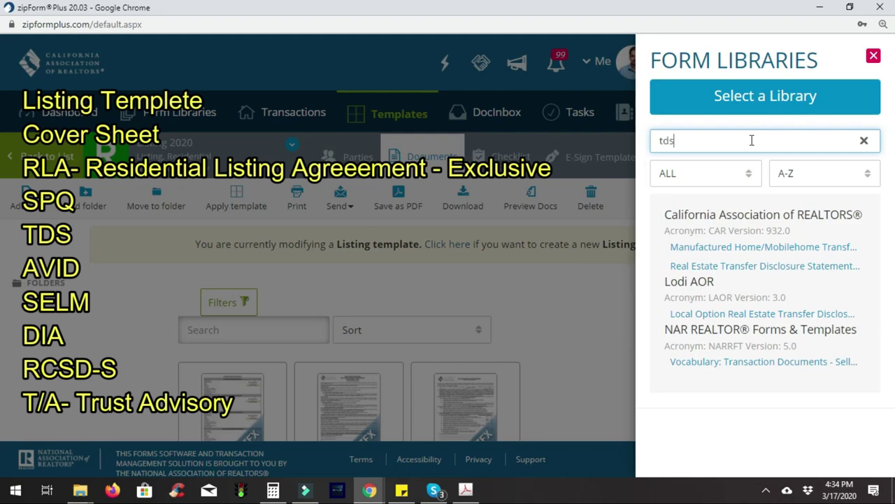
Add the Transfer Disclosure Statement, Agent Visual Inspection Disclosure #1 ('avid') and seller exclusion instruction ('selm')
{"action": "left_click", "coordinate": [735, 266]}
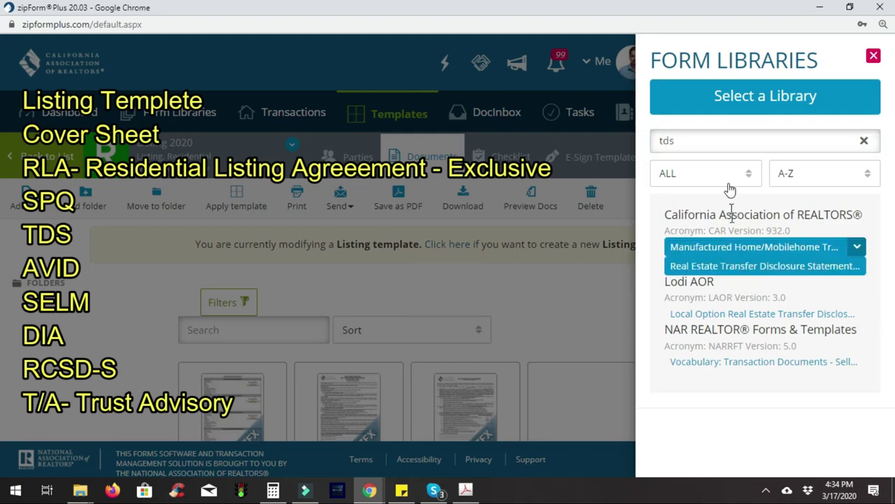
{"action": "double_click", "coordinate": [722, 140]}
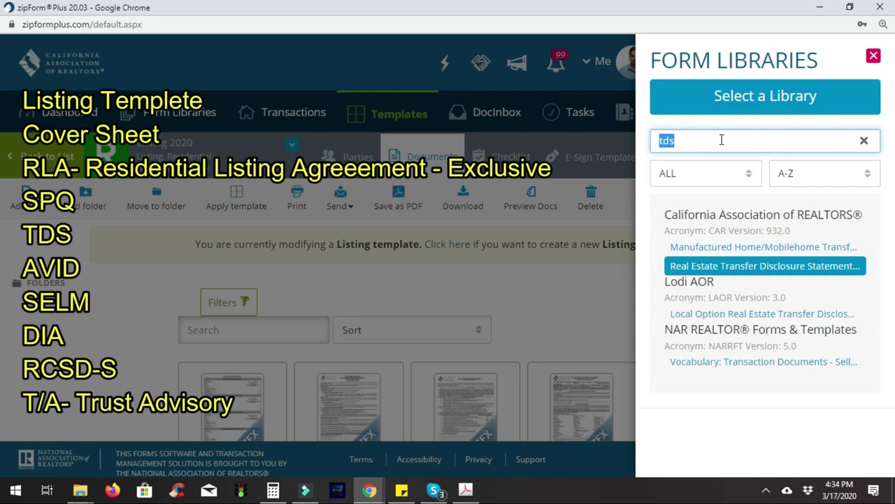
{"action": "type", "text": "avid"}
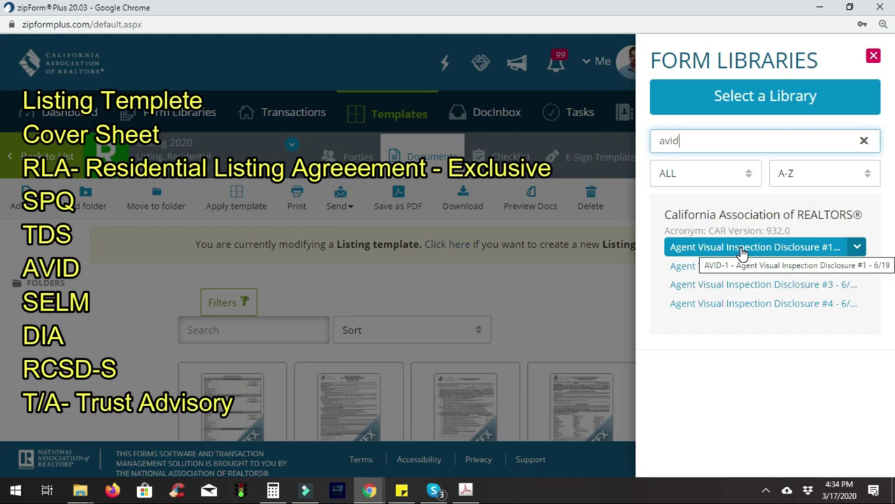
{"action": "left_click", "coordinate": [743, 250]}
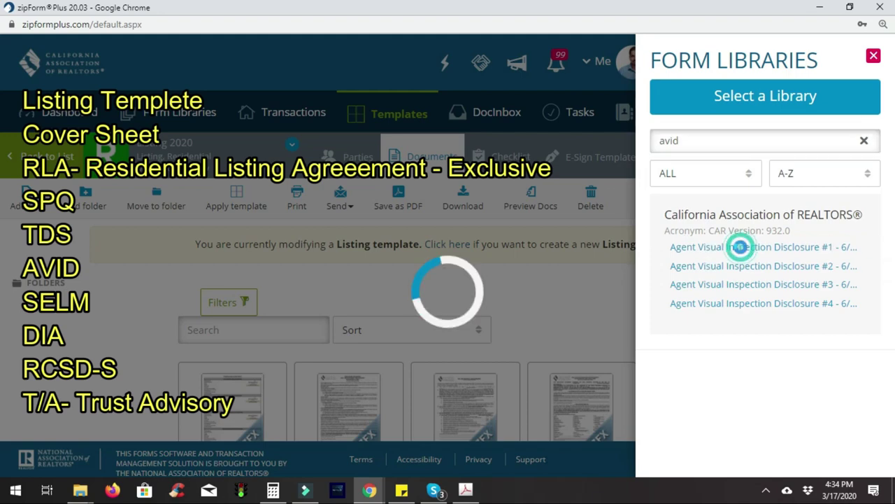
{"action": "double_click", "coordinate": [745, 139]}
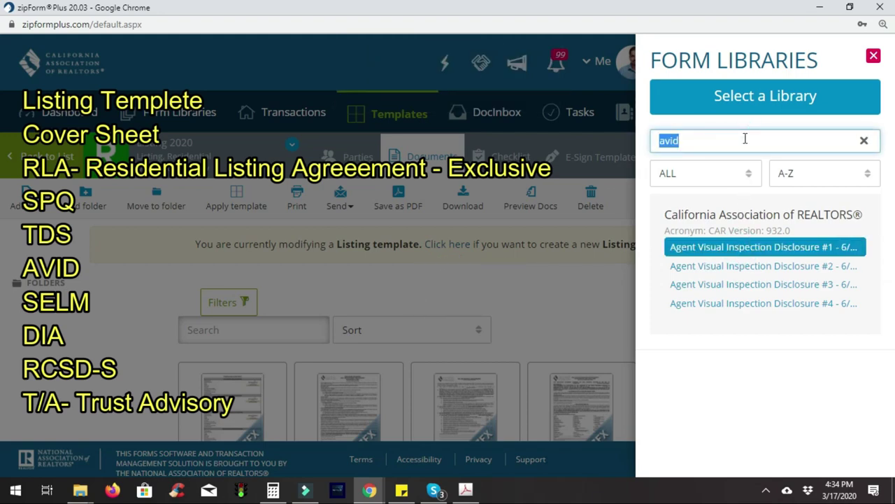
{"action": "type", "text": "selm"}
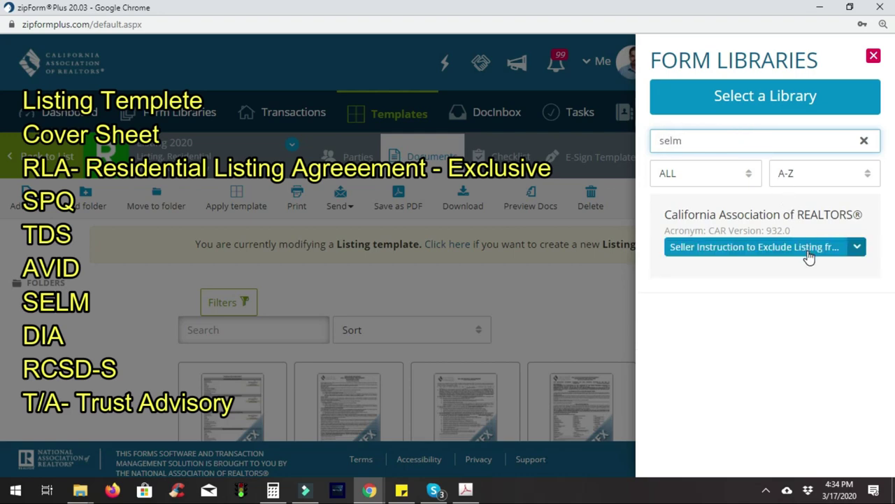
{"action": "left_click", "coordinate": [809, 256]}
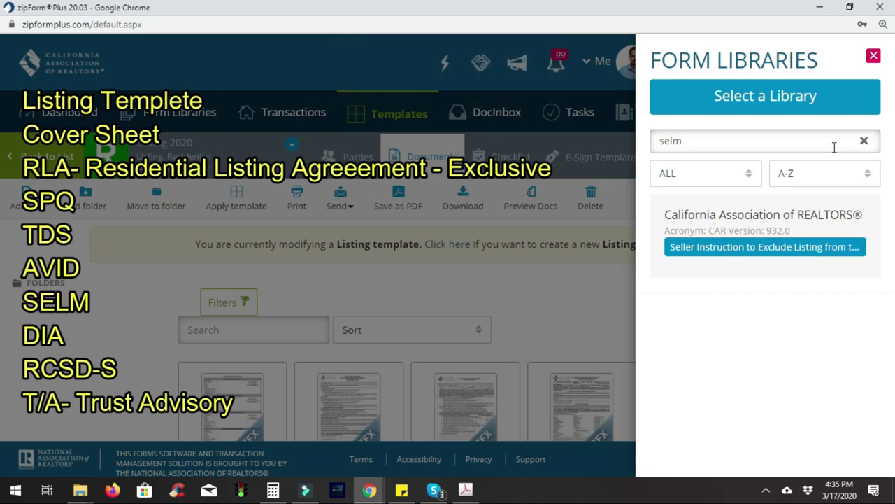
Add the Disclosure Information Advisory ('dia'), then search the libraries for 'rcsd'
{"action": "double_click", "coordinate": [834, 147]}
{"action": "type", "text": "dia"}
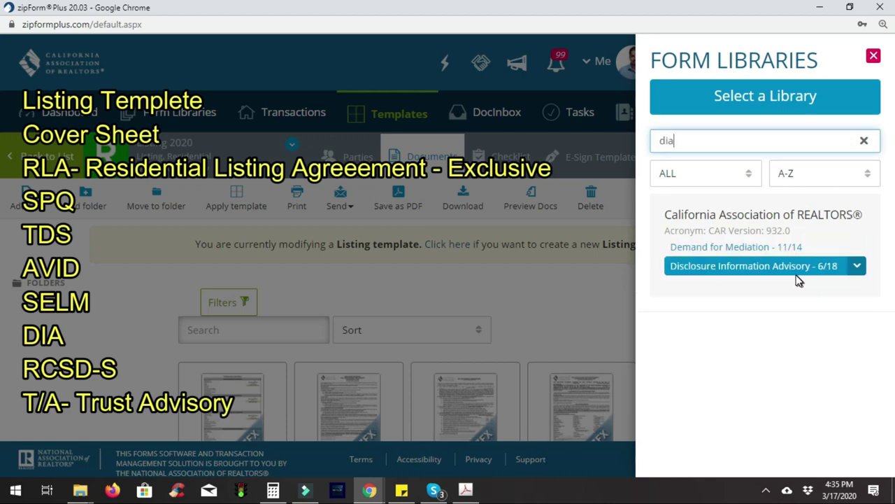
{"action": "left_click", "coordinate": [796, 274]}
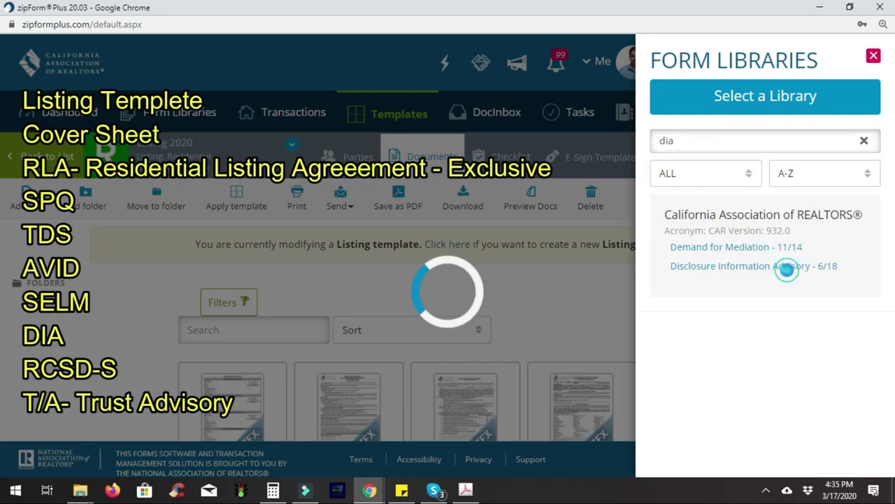
{"action": "double_click", "coordinate": [741, 142]}
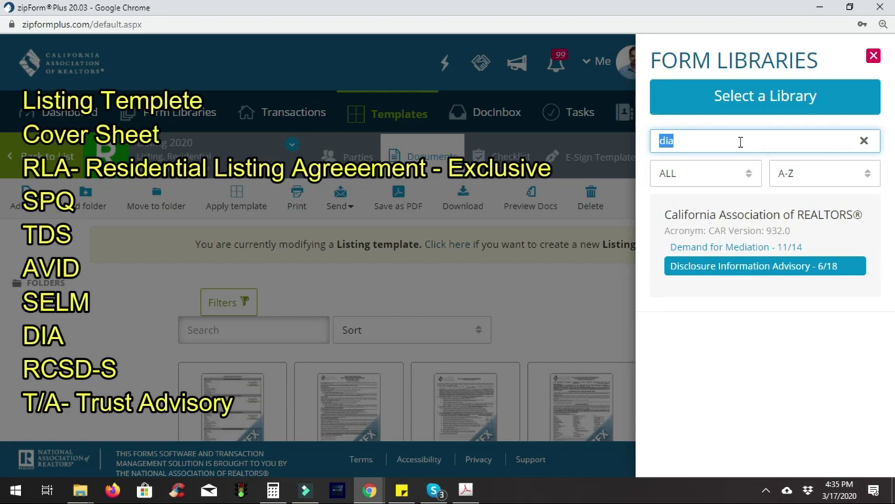
{"action": "type", "text": "rc"}
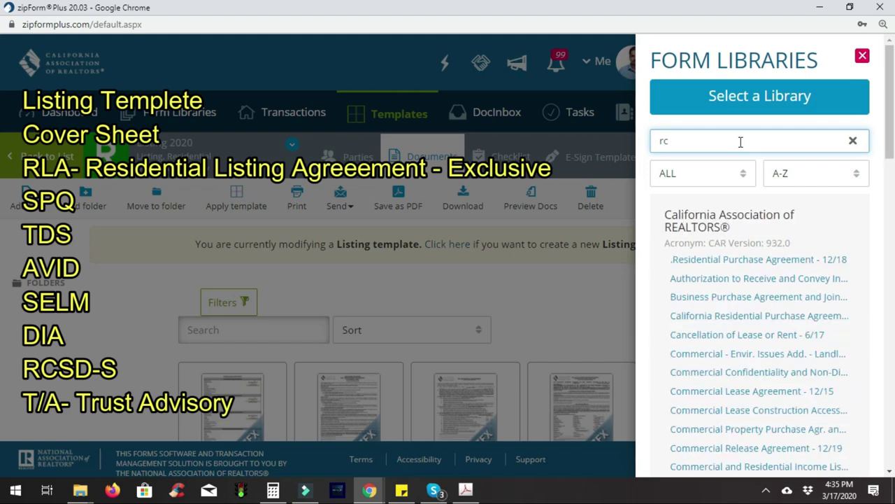
{"action": "type", "text": "sd"}
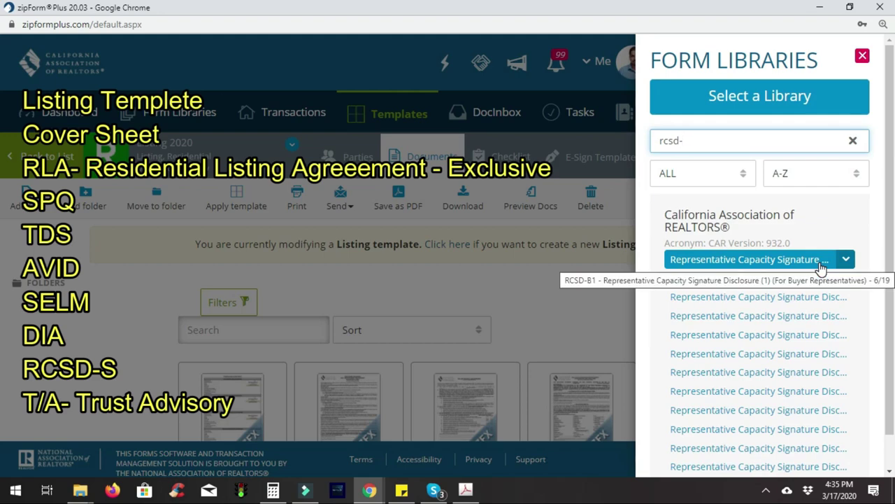
Add RCSD-S1 via an 'rcsd-s' search, then Trust Advisory - 6/19 via a 'trust' search
{"action": "type", "text": "s"}
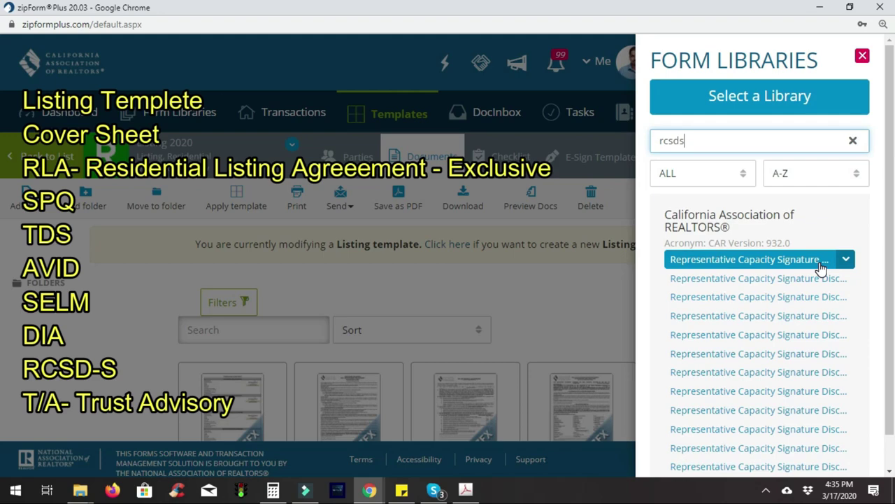
{"action": "key", "text": "BackSpace"}
{"action": "type", "text": "-s"}
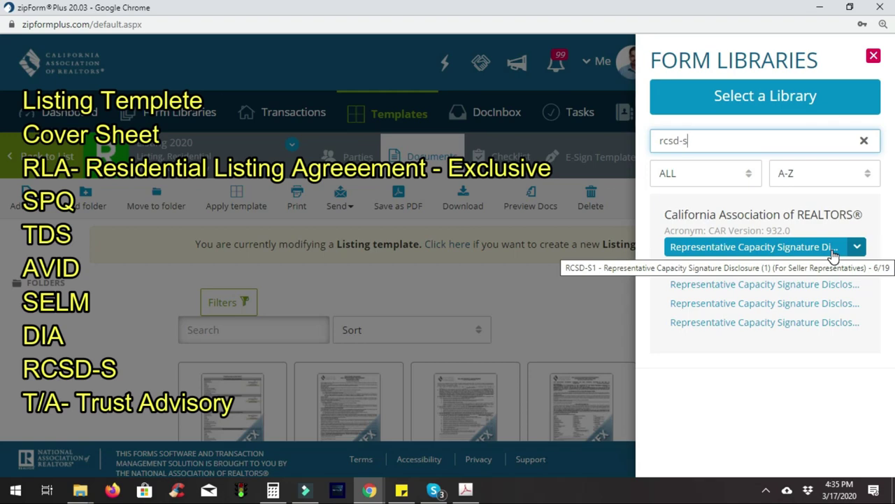
{"action": "left_click", "coordinate": [793, 250]}
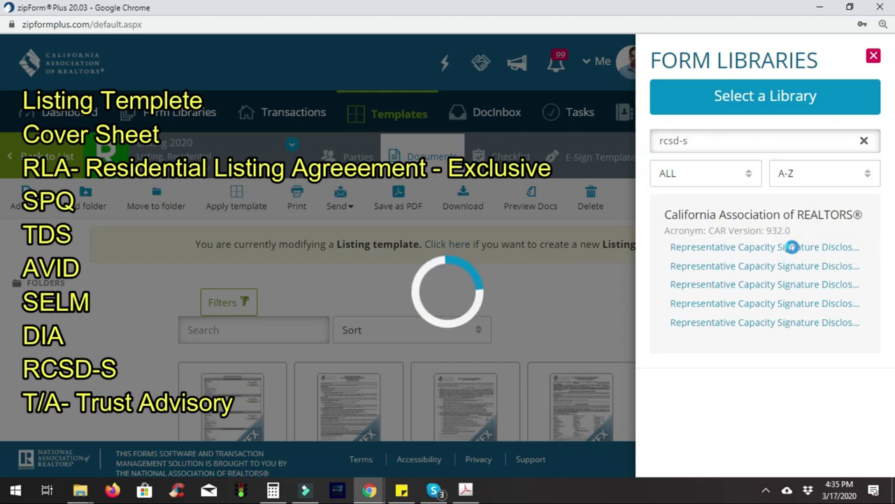
{"action": "triple_click", "coordinate": [736, 143]}
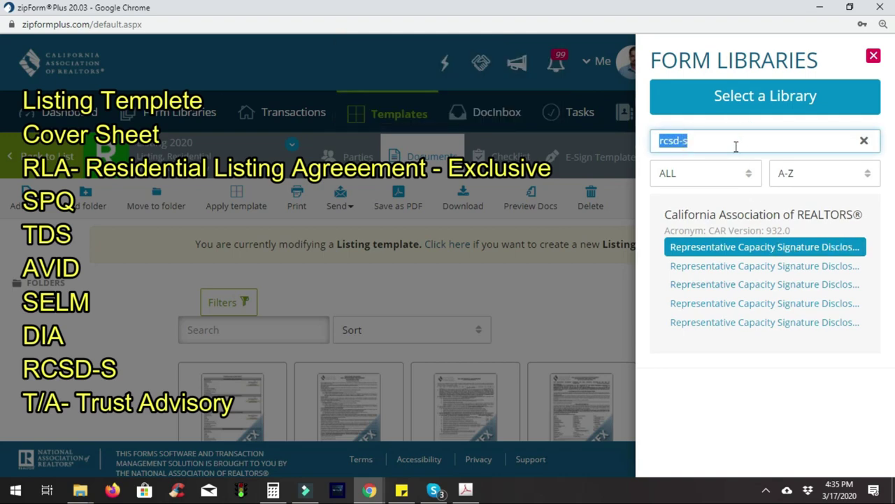
{"action": "type", "text": "trust"}
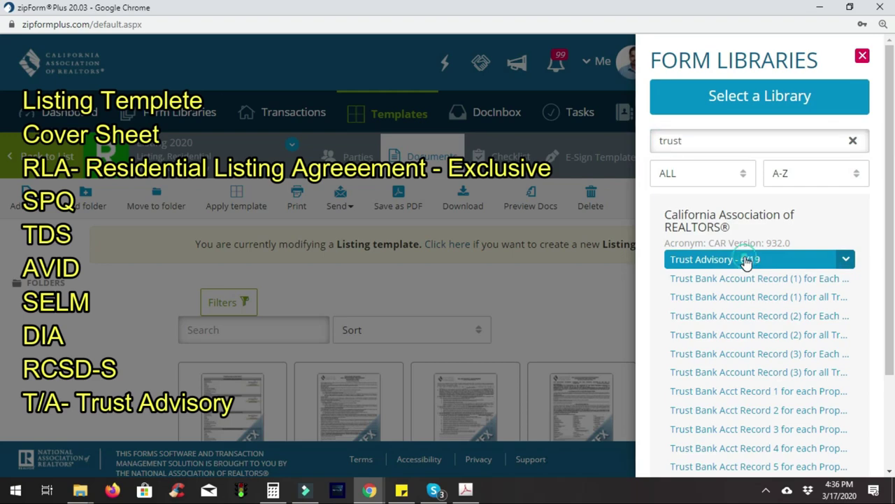
{"action": "left_click", "coordinate": [747, 259]}
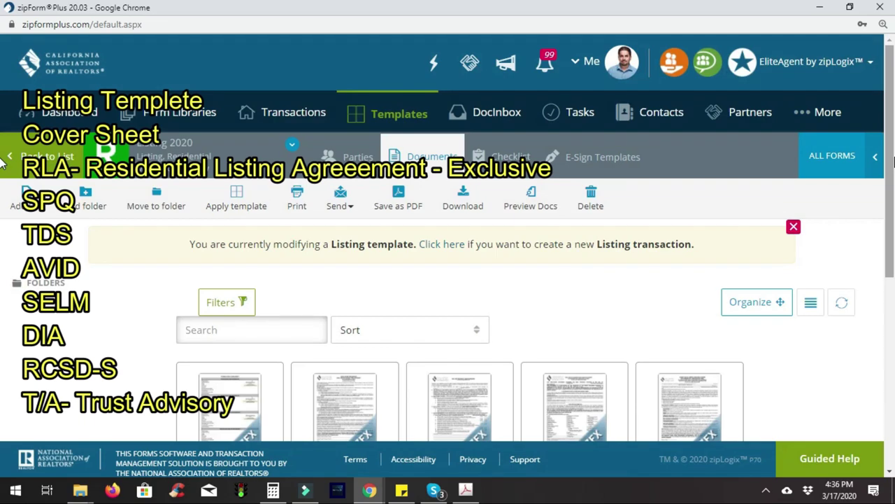
Close the Form Libraries panel and open the Cover Sheet from the Documents grid
{"action": "left_click_drag", "start_coordinate": [890, 150], "coordinate": [889, 256]}
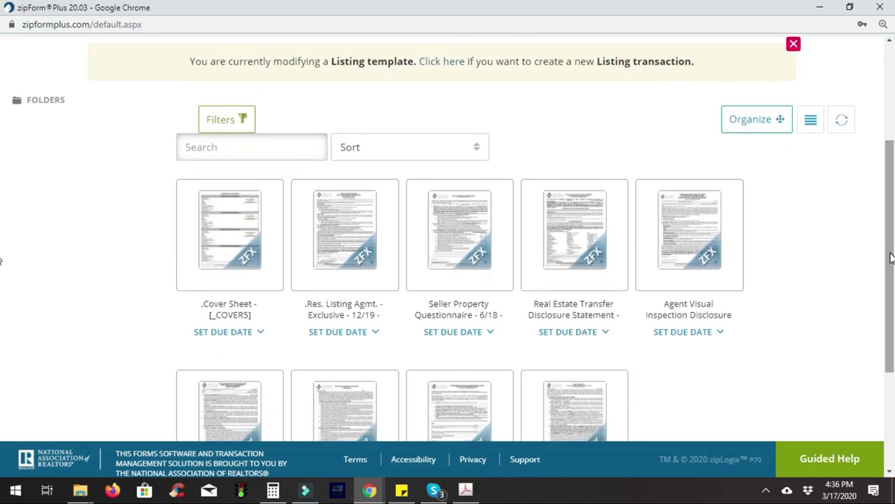
{"action": "left_click", "coordinate": [227, 232]}
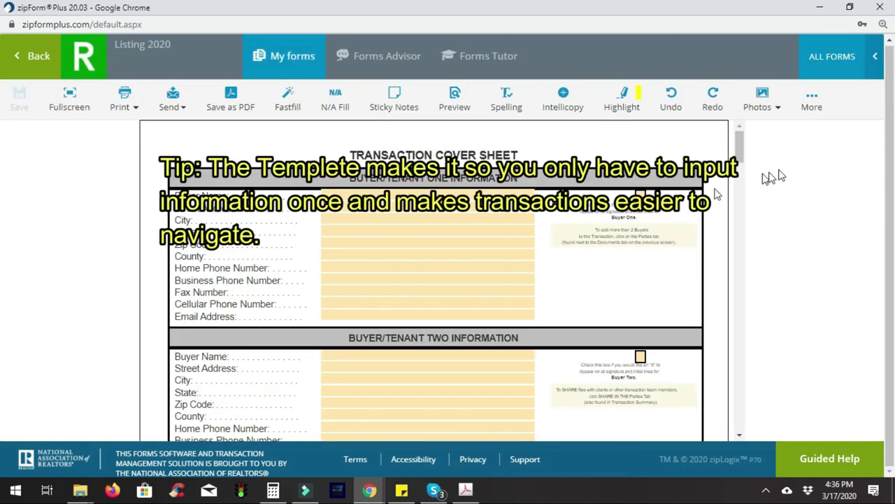
Check Seller/Landlord Two on the cover sheet and enter its seller name as 'SELLER 2'
{"action": "left_click_drag", "start_coordinate": [738, 148], "coordinate": [739, 180]}
{"action": "left_click", "coordinate": [637, 212]}
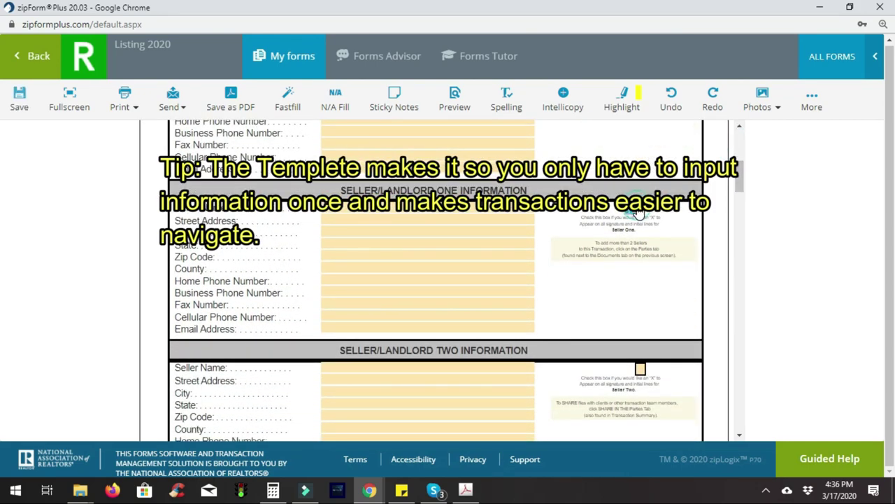
{"action": "left_click", "coordinate": [426, 213]}
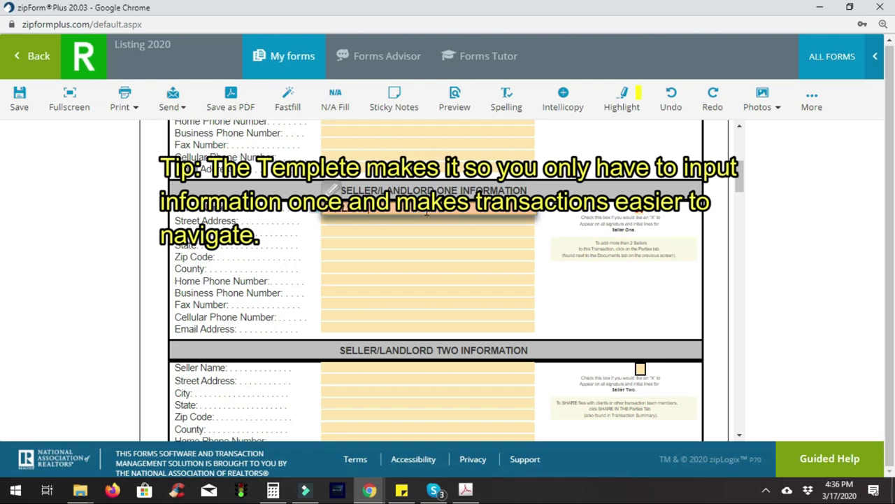
{"action": "left_click", "coordinate": [638, 370]}
{"action": "left_click", "coordinate": [510, 365]}
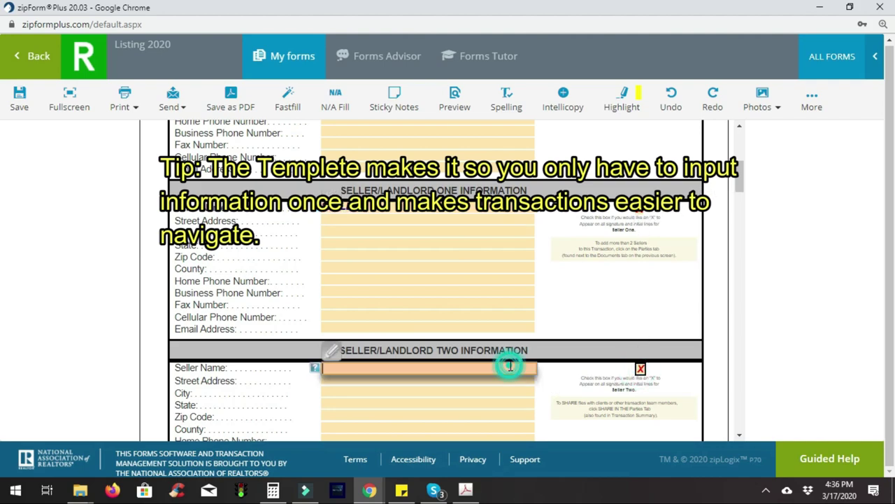
{"action": "type", "text": "SELLER 2"}
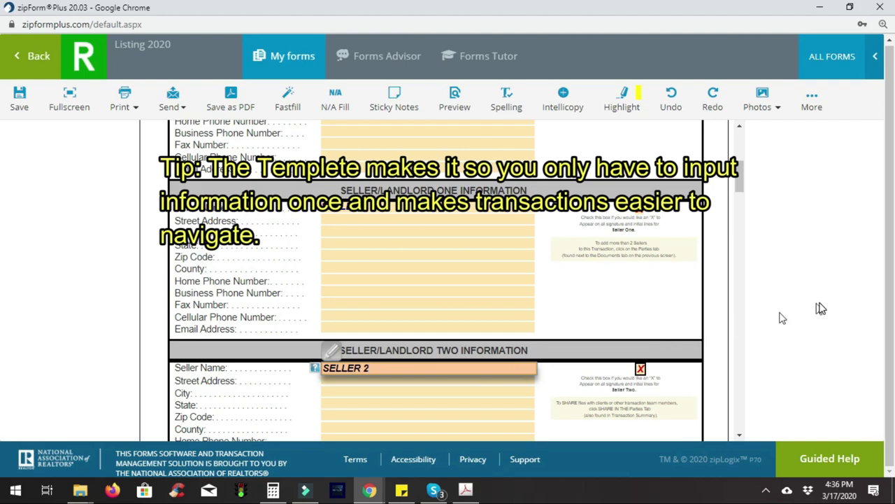
{"action": "left_click_drag", "start_coordinate": [738, 177], "coordinate": [750, 308]}
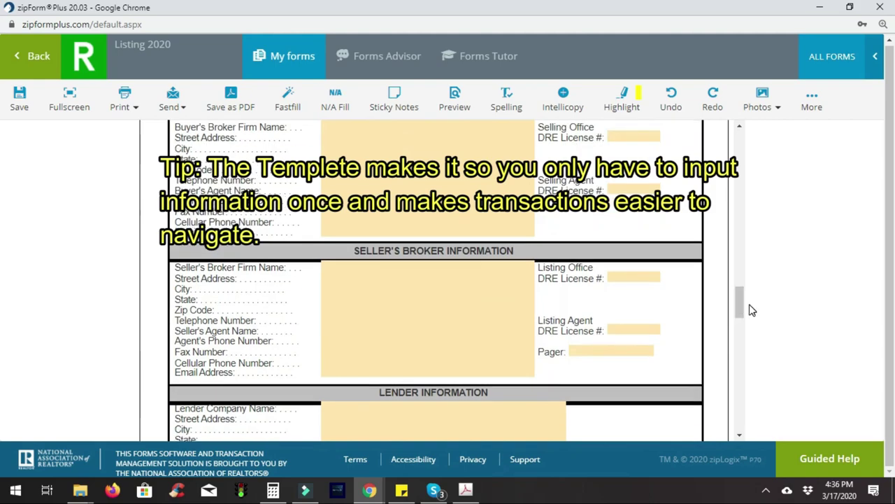
Choose All Homes Sold Realty Pros as the seller's broker firm
{"action": "left_click", "coordinate": [389, 273]}
{"action": "left_click", "coordinate": [393, 260]}
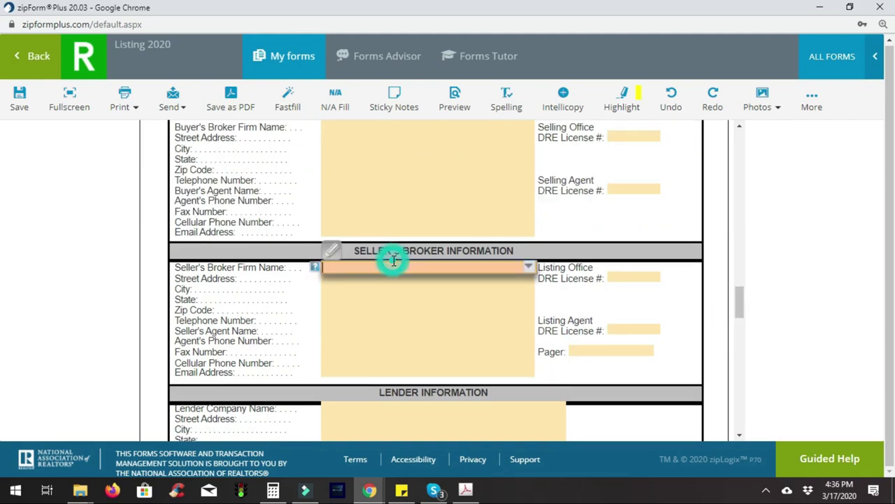
{"action": "type", "text": "all"}
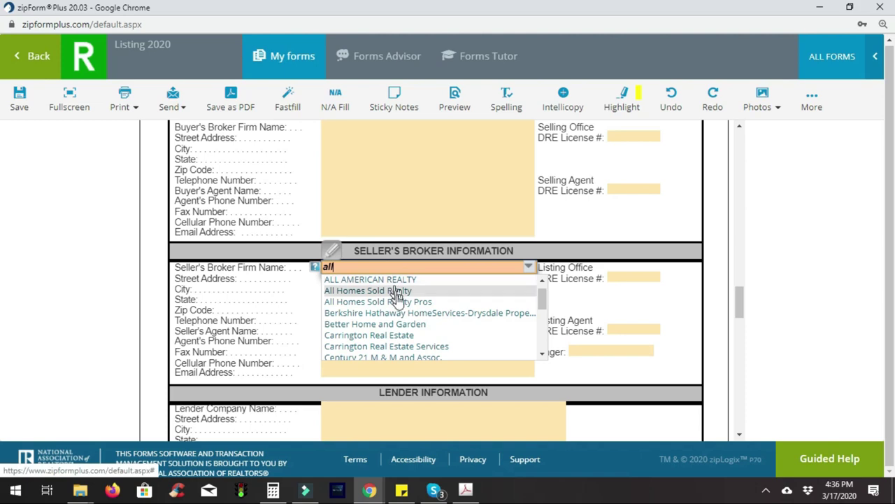
{"action": "left_click", "coordinate": [398, 302]}
{"action": "key", "text": "Tab"}
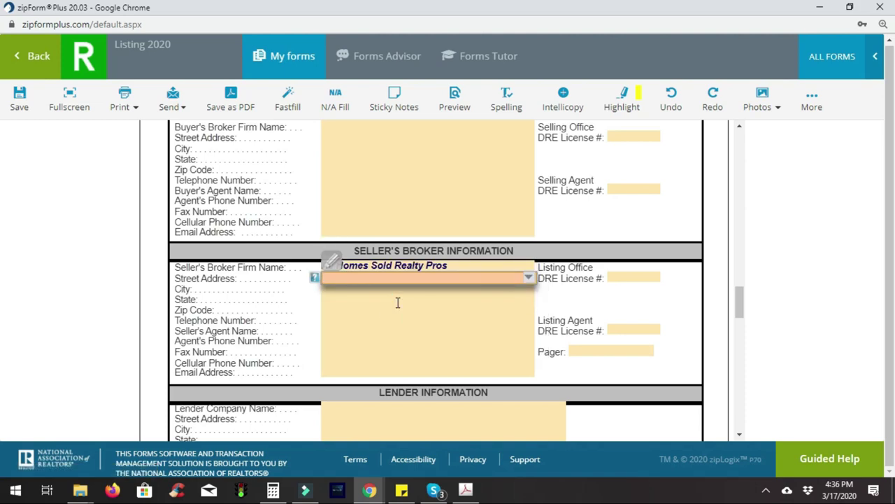
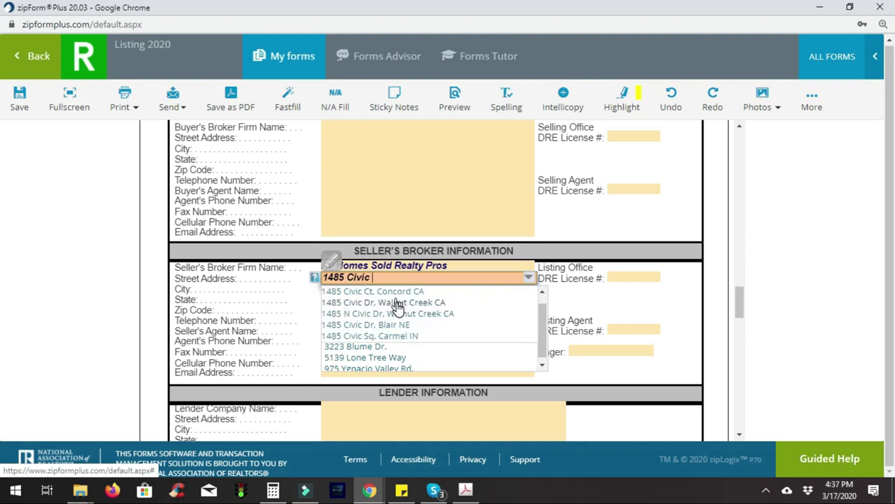
Fill in the broker's office street address from the Concord suggestion, adding Suite 1500
{"action": "left_click", "coordinate": [415, 293]}
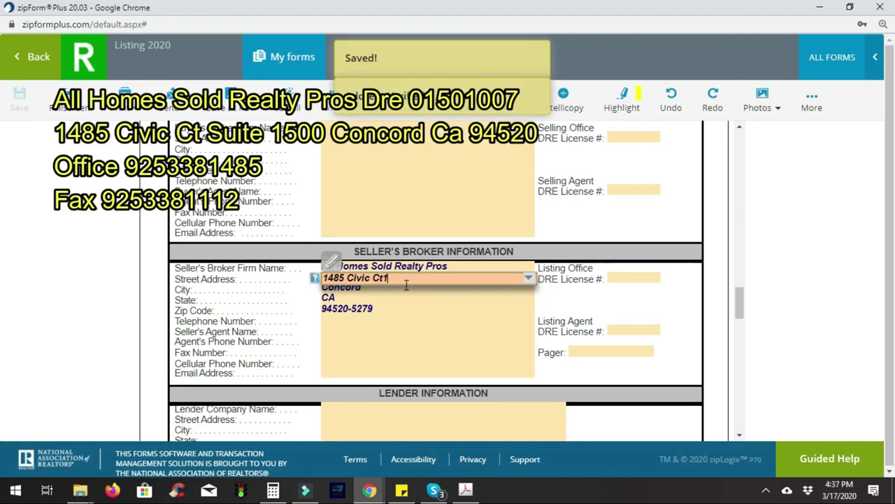
{"action": "key", "text": "BackSpace"}
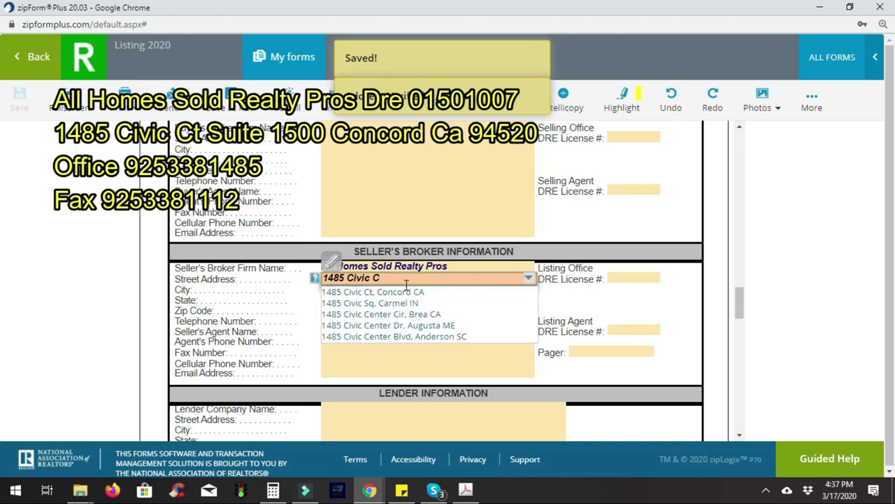
{"action": "left_click", "coordinate": [411, 292]}
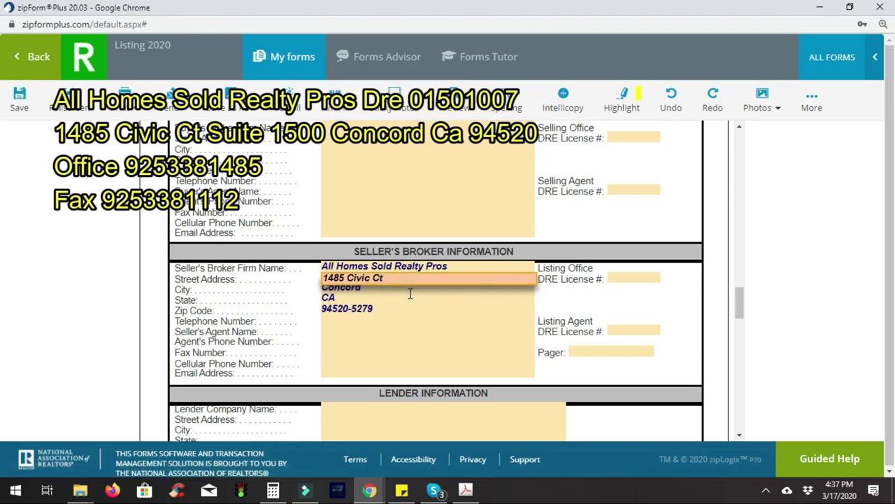
{"action": "left_click", "coordinate": [371, 316]}
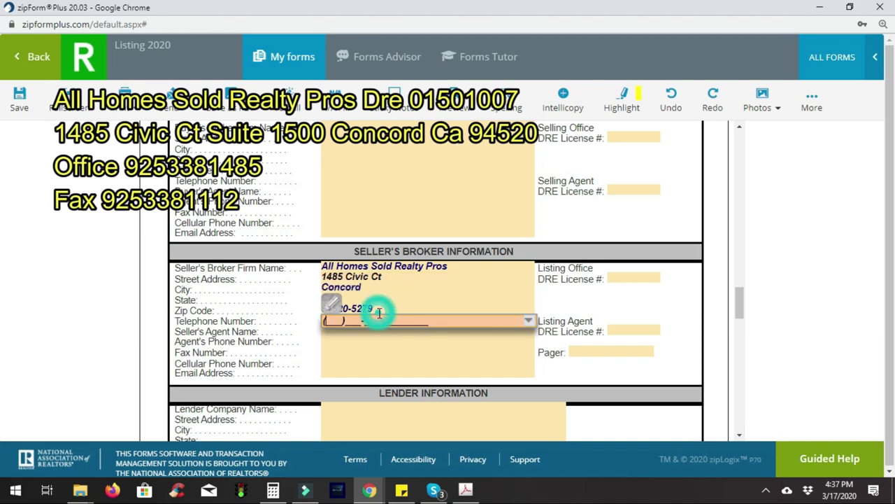
{"action": "left_click", "coordinate": [372, 309]}
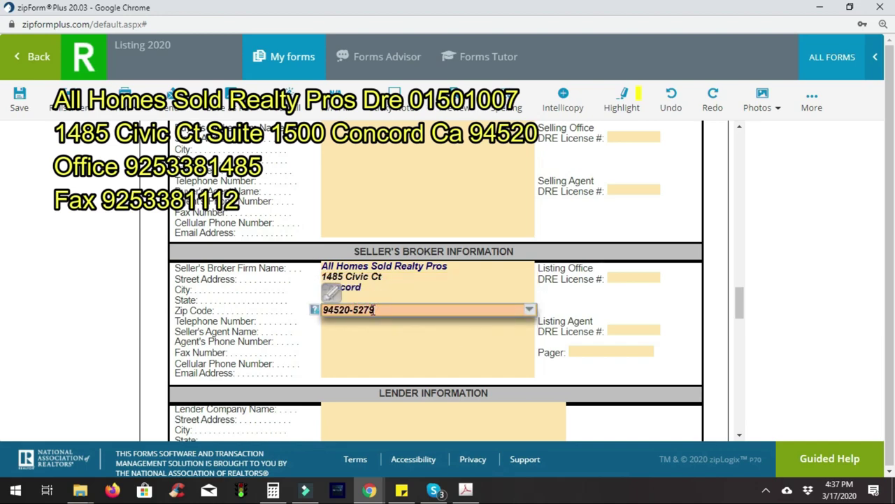
{"action": "left_click", "coordinate": [402, 279]}
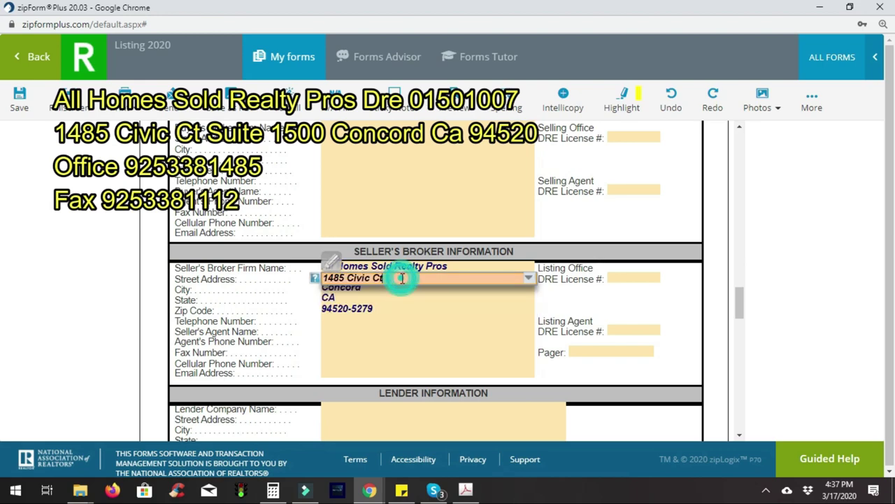
{"action": "type", "text": "Suite "}
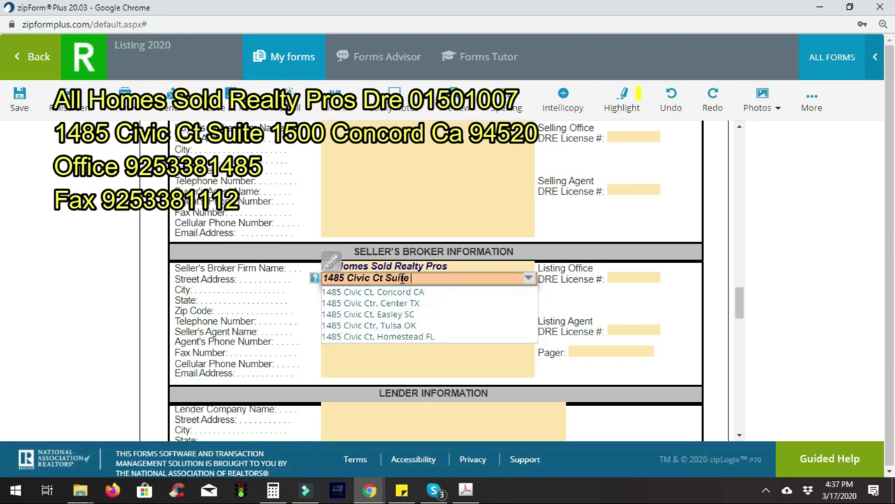
{"action": "type", "text": "1500"}
{"action": "key", "text": "Tab"}
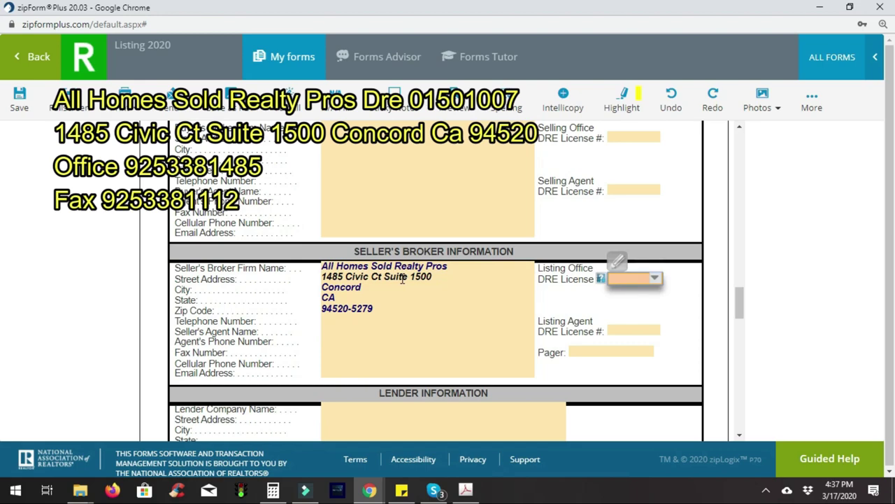
Pick the listing office's DRE license number from the suggestions
{"action": "type", "text": "0"}
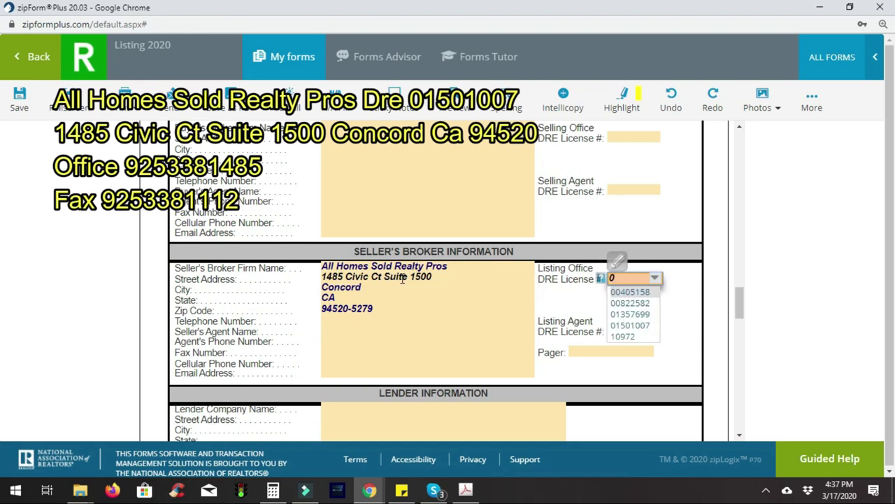
{"action": "type", "text": "15"}
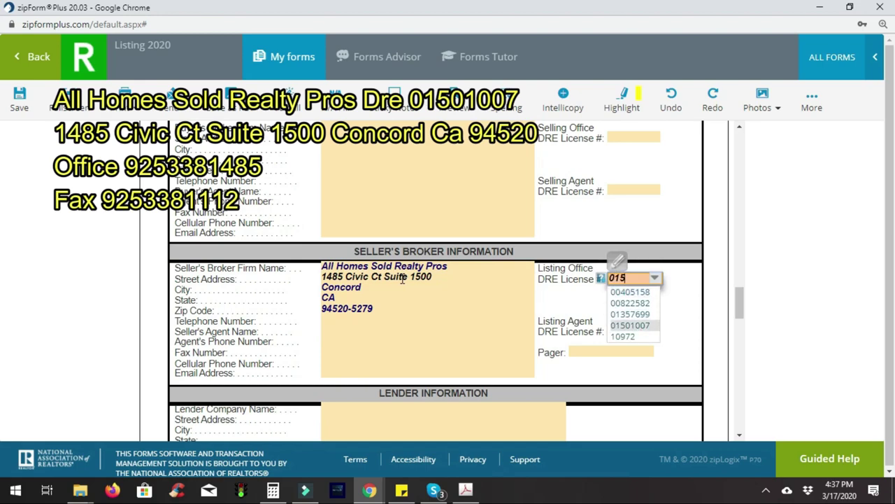
{"action": "left_click", "coordinate": [633, 327]}
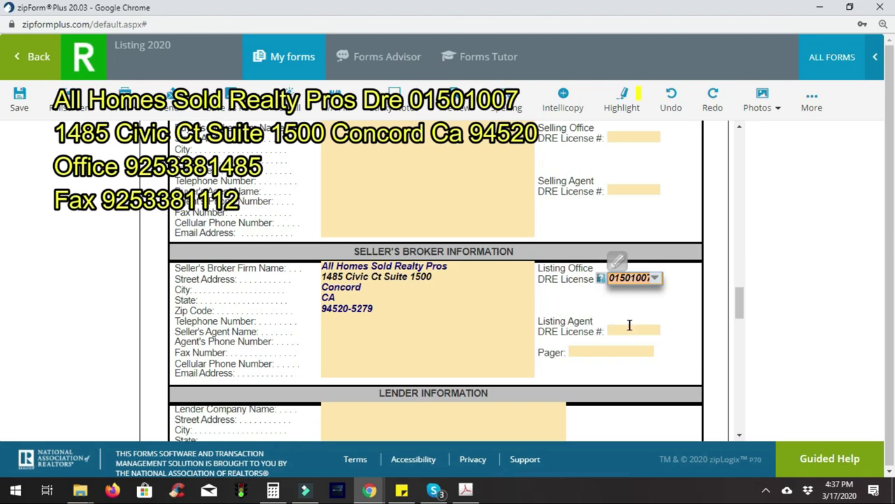
{"action": "left_click", "coordinate": [630, 328]}
{"action": "type", "text": "020"}
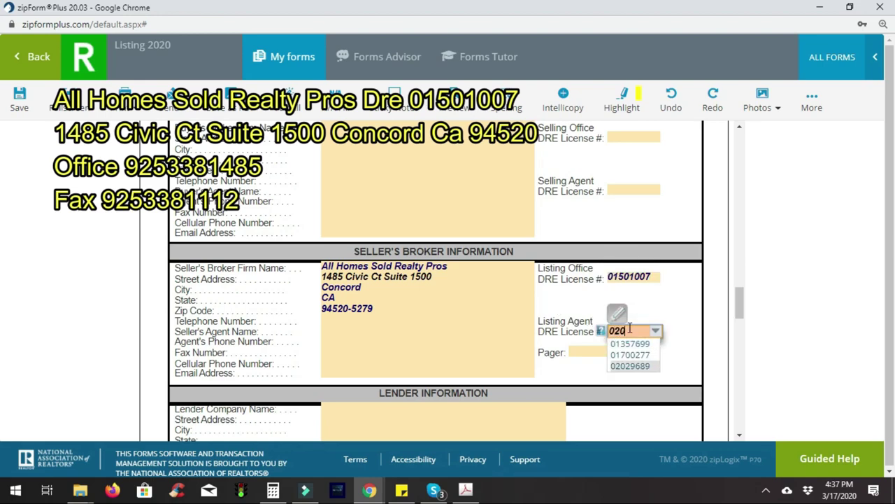
Pick the listing agent's DRE license, then enter the broker telephone number and the agent's name
{"action": "left_click", "coordinate": [636, 364]}
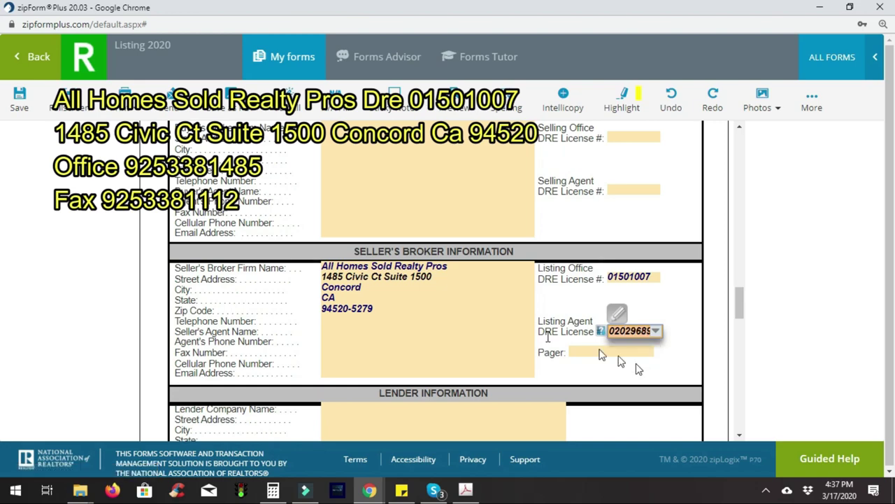
{"action": "left_click", "coordinate": [366, 321]}
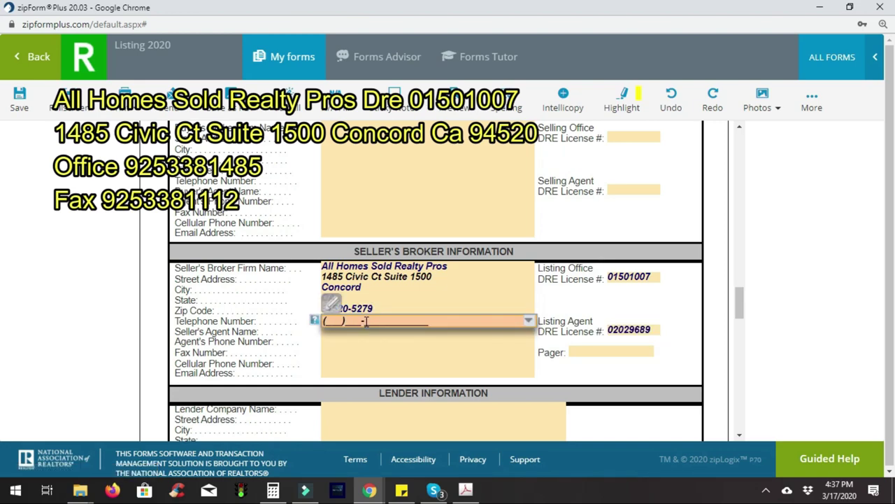
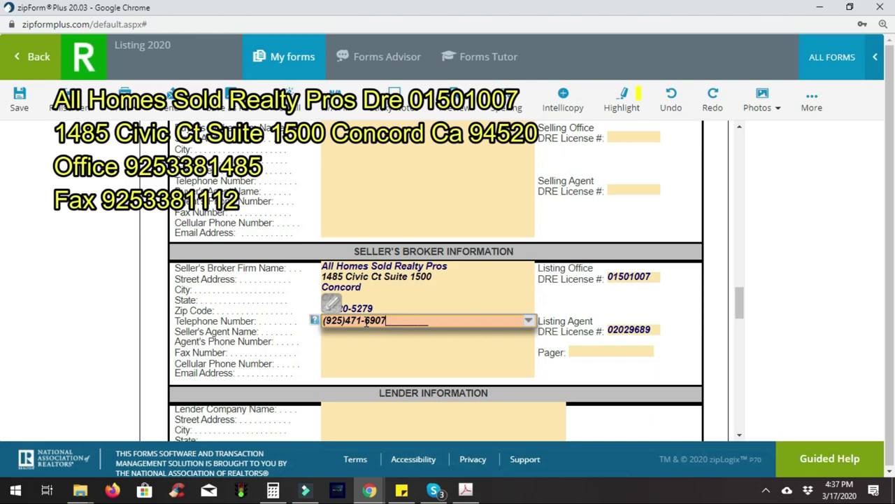
{"action": "key", "text": "Tab"}
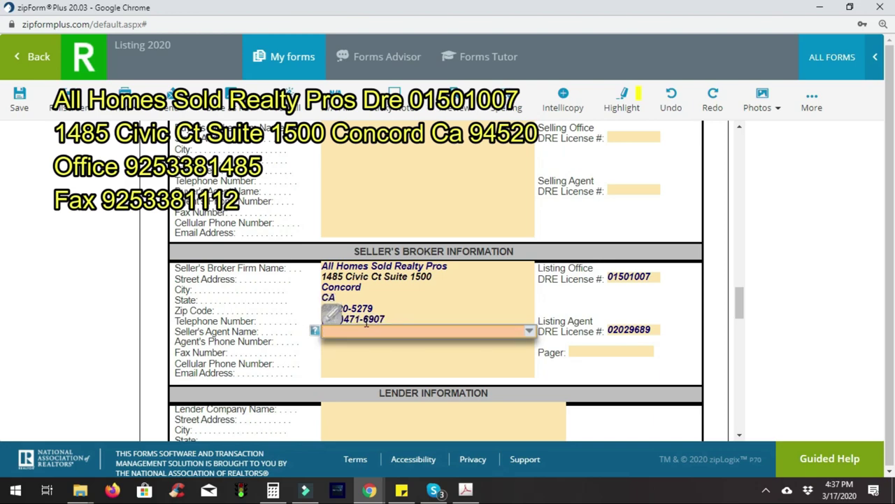
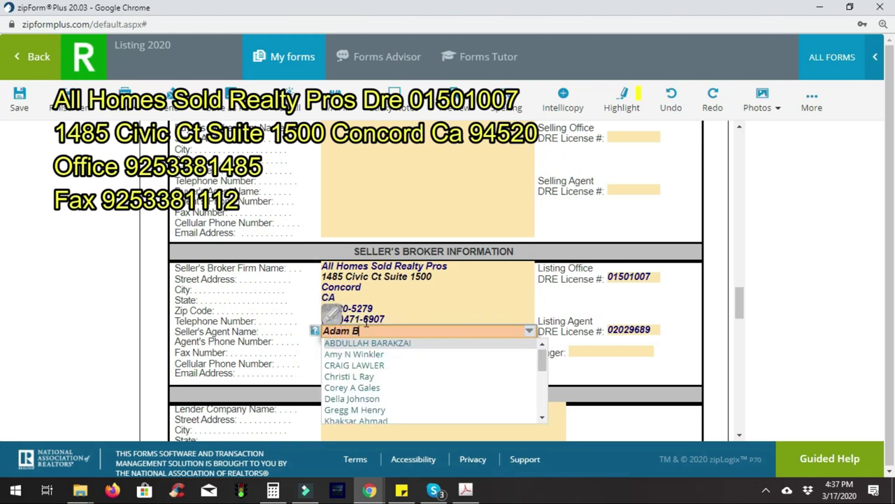
{"action": "key", "text": "Return"}
{"action": "key", "text": "Tab"}
Fill in the agent's phone, fax and cellular phone numbers
{"action": "key", "text": "Tab"}
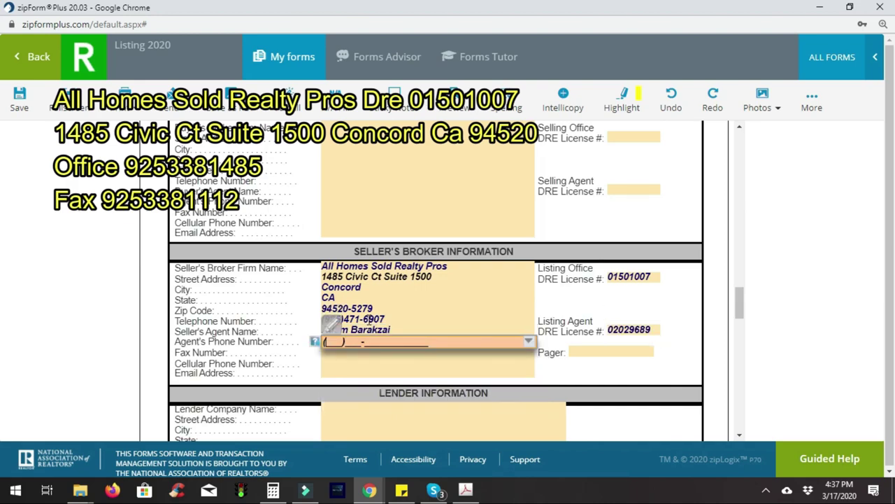
{"action": "key", "text": "Tab"}
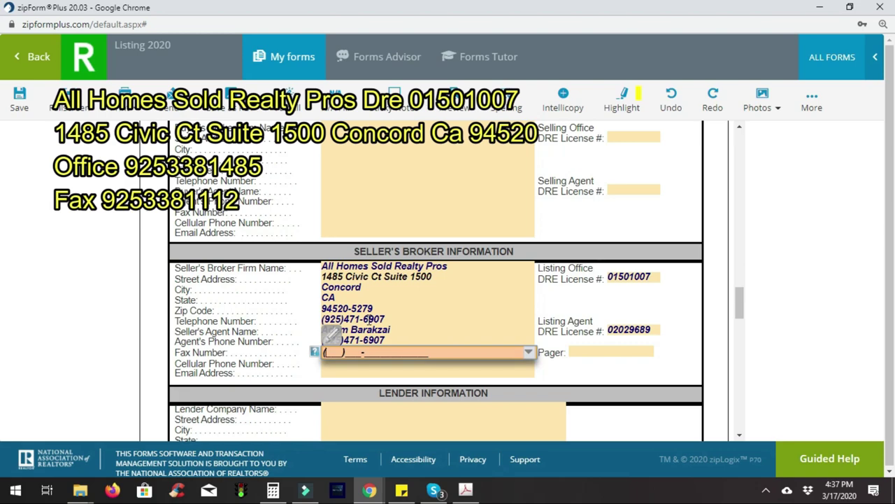
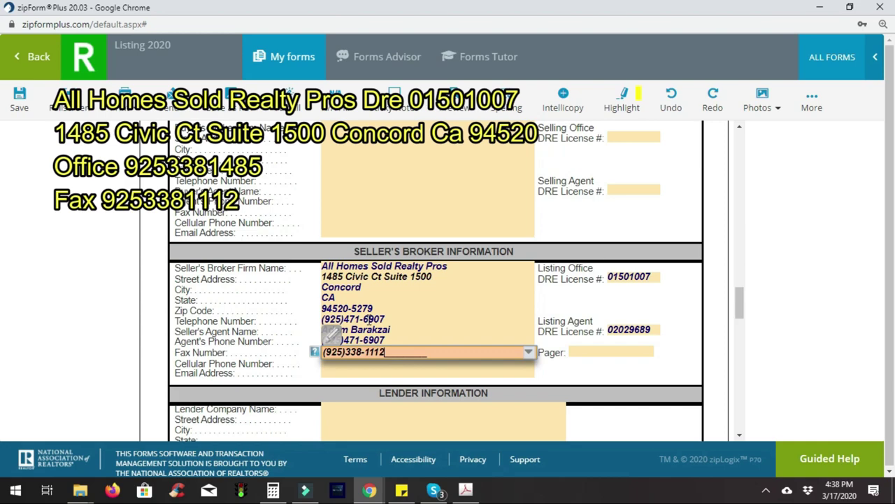
{"action": "key", "text": "Tab"}
{"action": "key", "text": "Tab"}
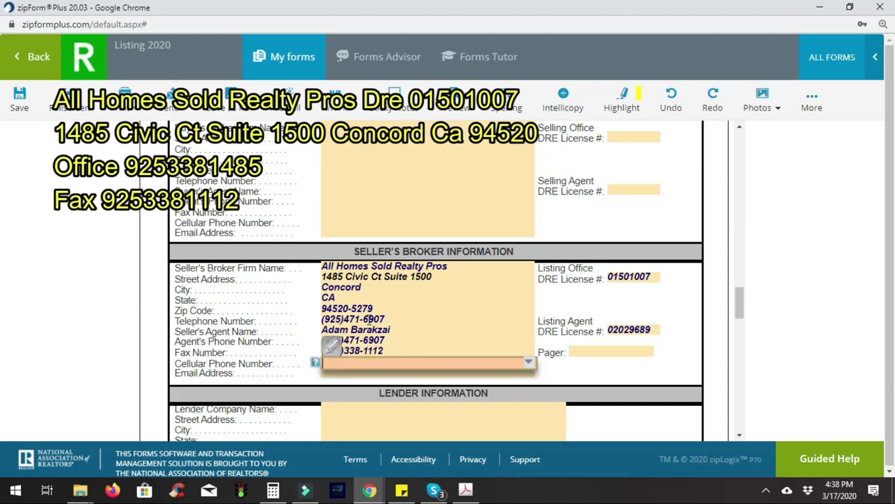
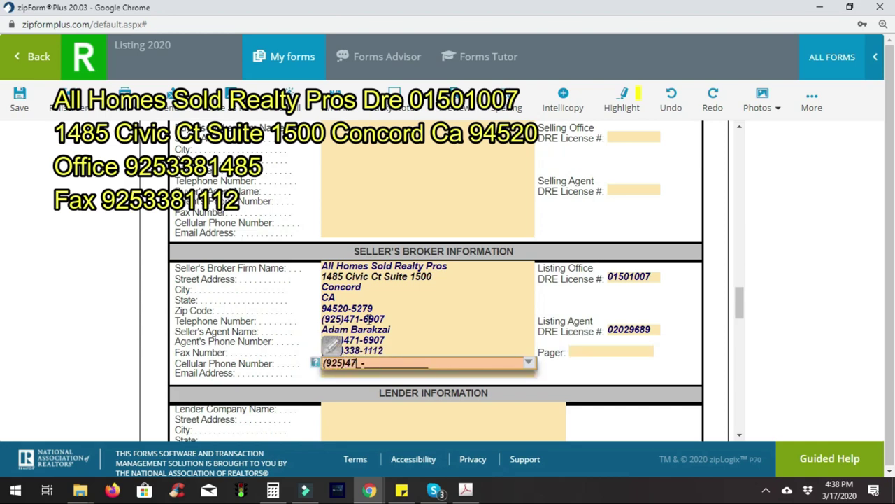
{"action": "key", "text": "Tab"}
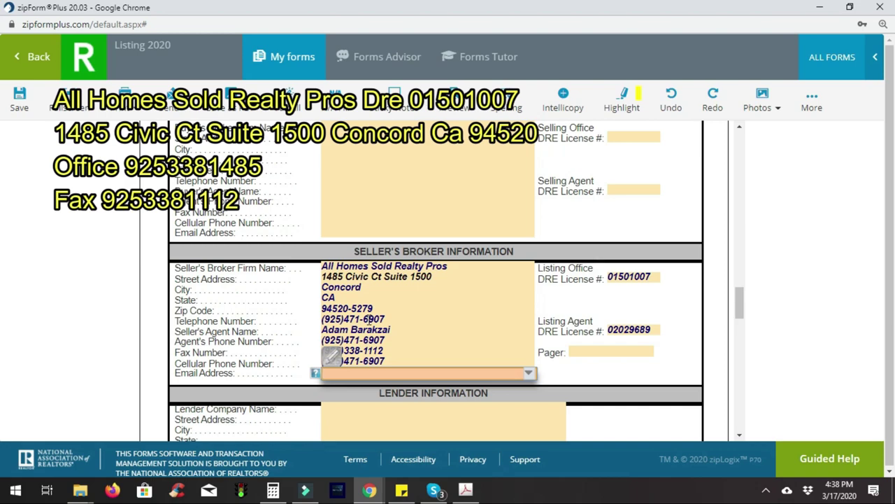
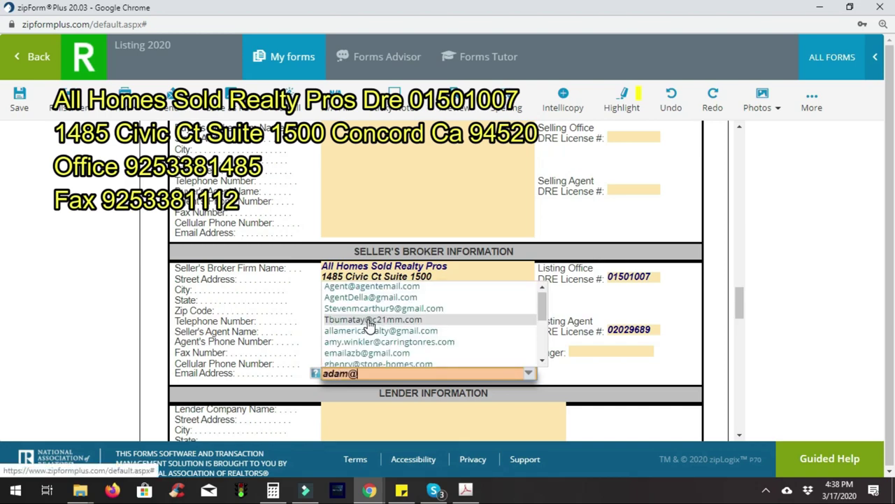
Enter the agent's email address with a capitalized first letter, skipping past the lender fields
{"action": "key", "text": "Home"}
{"action": "key", "text": "Delete"}
{"action": "key", "text": "Right"}
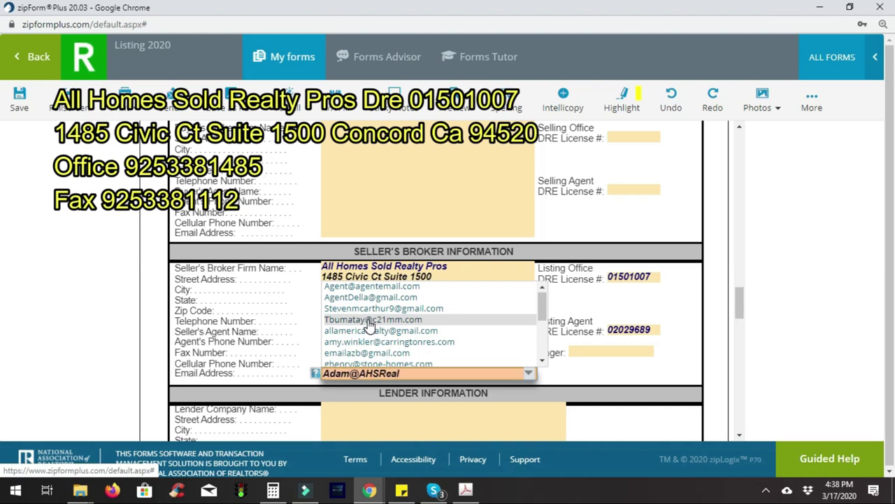
{"action": "key", "text": "Tab"}
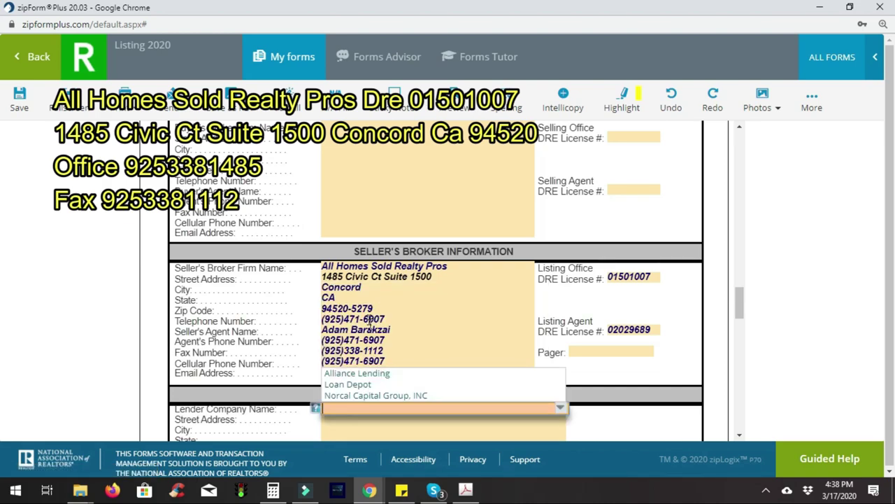
{"action": "key", "text": "Tab"}
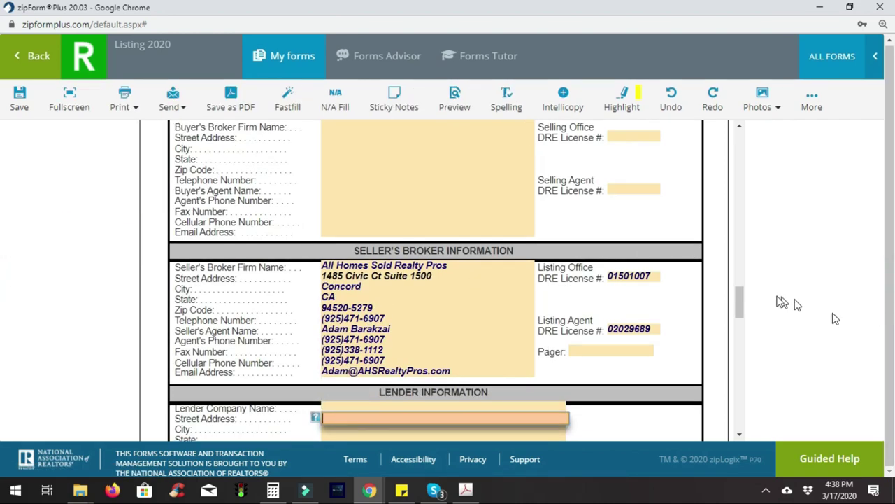
{"action": "left_click_drag", "start_coordinate": [740, 301], "coordinate": [761, 126]}
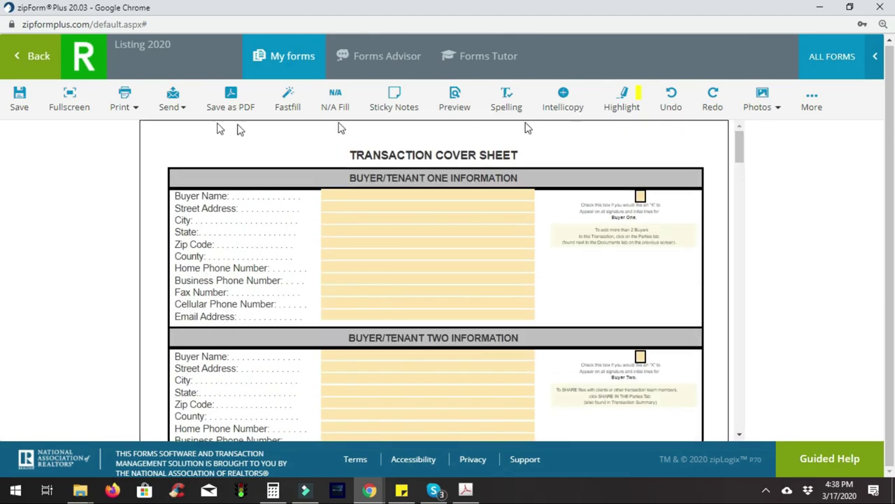
Return to the Listing 2020 document list and open the residential listing agreement
{"action": "left_click", "coordinate": [31, 68]}
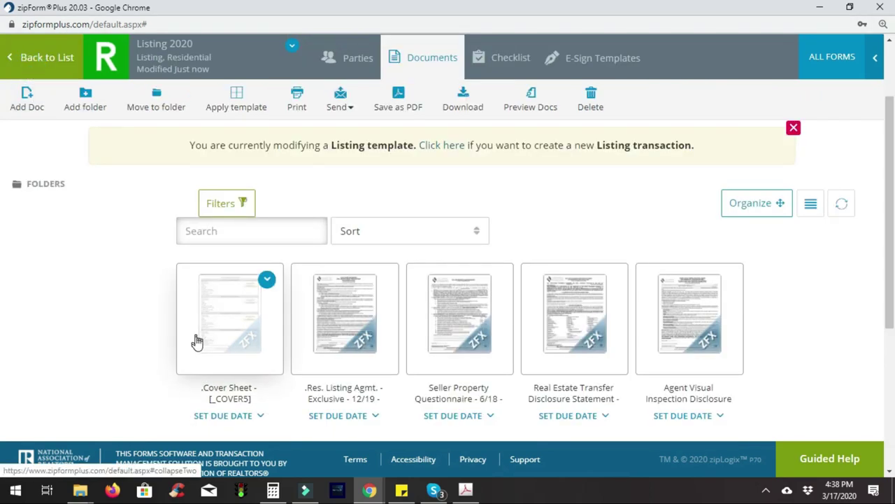
{"action": "left_click", "coordinate": [347, 330]}
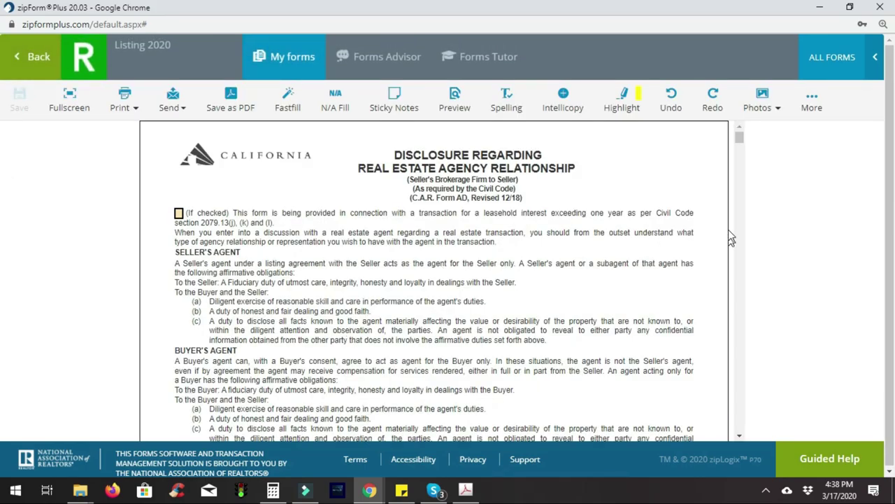
Reopen the cover sheet, enter the seller's full name under Seller/Landlord One, and save
{"action": "mouse_move", "coordinate": [741, 147]}
{"action": "left_mouse_down"}
{"action": "mouse_move", "coordinate": [749, 216]}
{"action": "mouse_move", "coordinate": [744, 420]}
{"action": "mouse_move", "coordinate": [731, 126]}
{"action": "left_mouse_up"}
{"action": "left_click", "coordinate": [42, 62]}
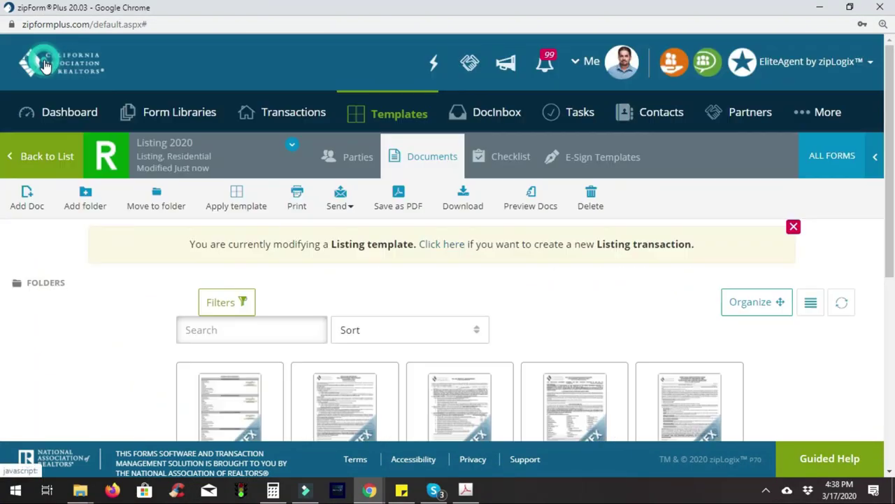
{"action": "left_click", "coordinate": [237, 407]}
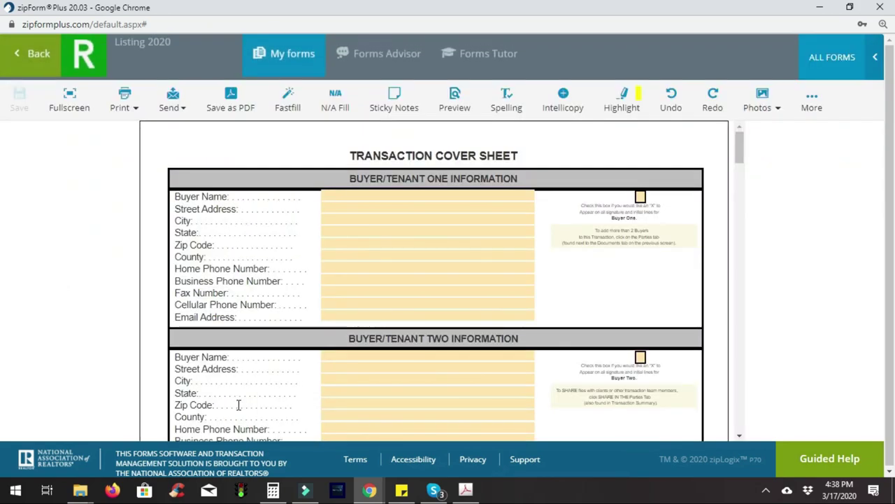
{"action": "scroll", "coordinate": [238, 405], "scroll_direction": "down", "scroll_amount": 4}
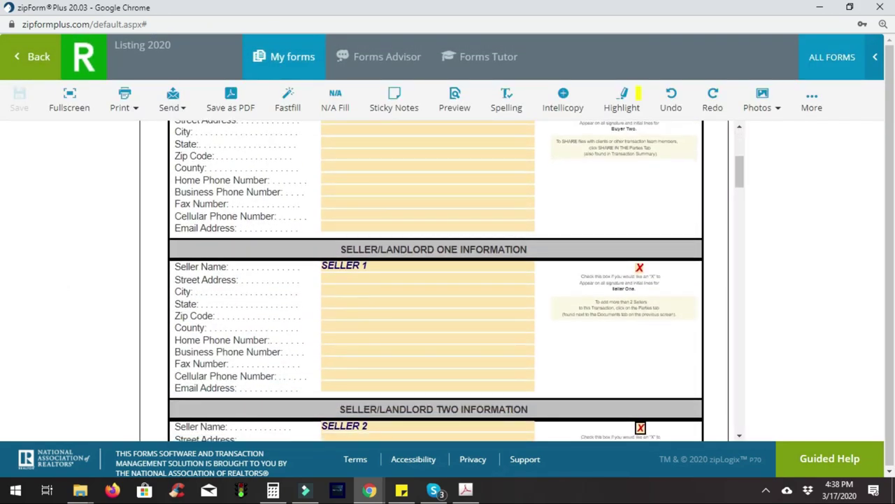
{"action": "left_click", "coordinate": [368, 280]}
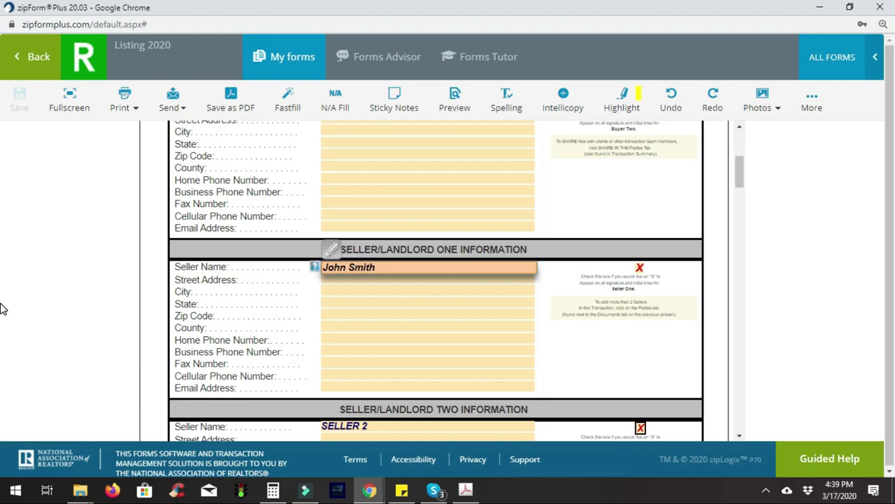
{"action": "left_click", "coordinate": [20, 73]}
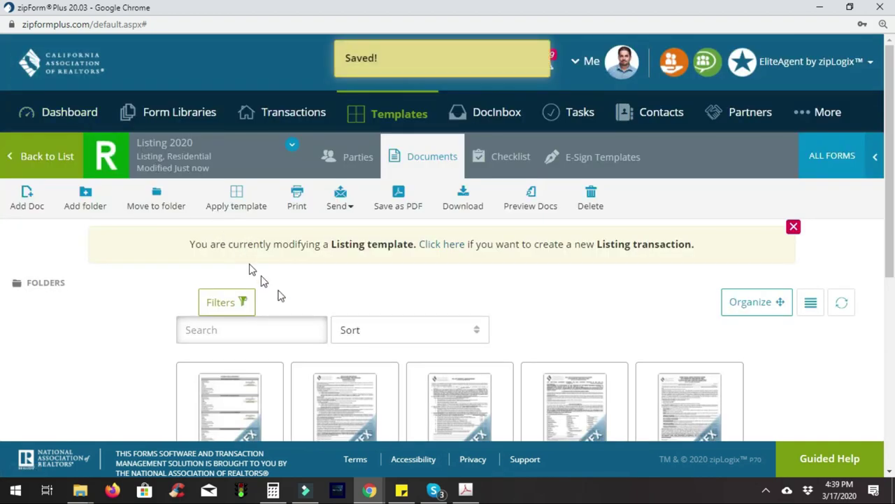
Open the agency disclosure form and tick Seller in the first acknowledgement row
{"action": "left_click", "coordinate": [346, 409]}
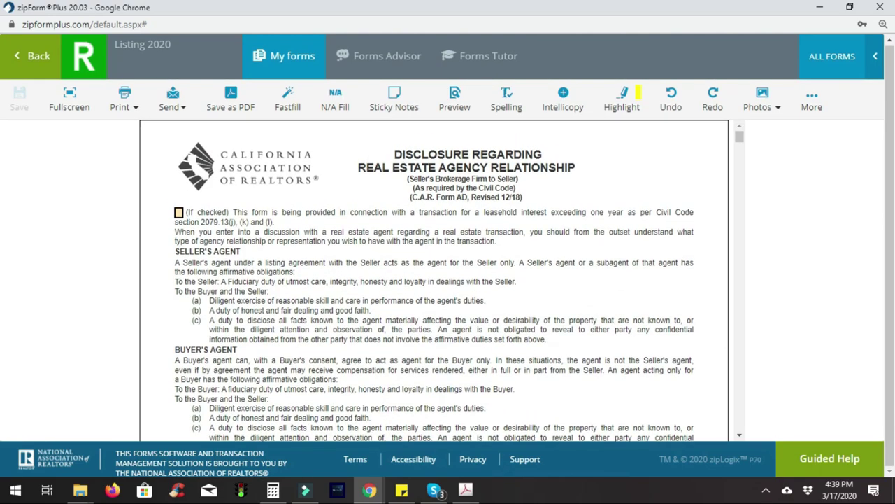
{"action": "scroll", "coordinate": [434, 280], "scroll_direction": "down", "scroll_amount": 15}
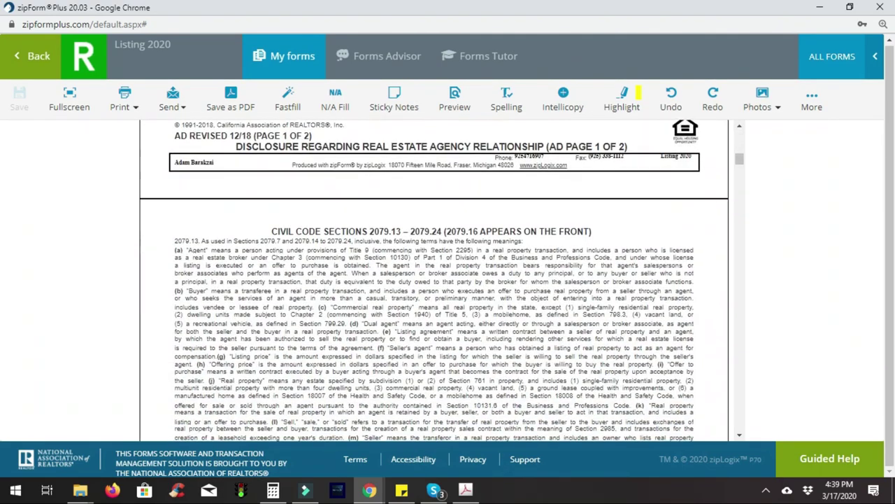
{"action": "scroll", "coordinate": [417, 400], "scroll_direction": "up", "scroll_amount": 5}
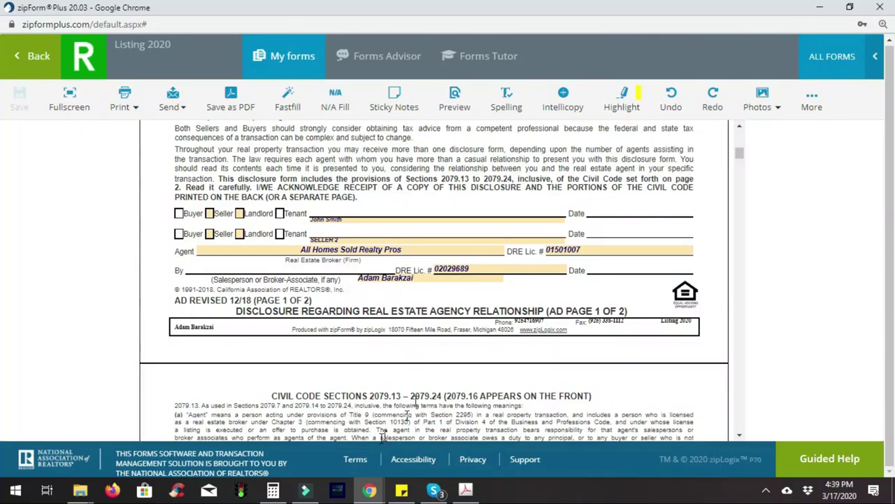
{"action": "left_click", "coordinate": [210, 214]}
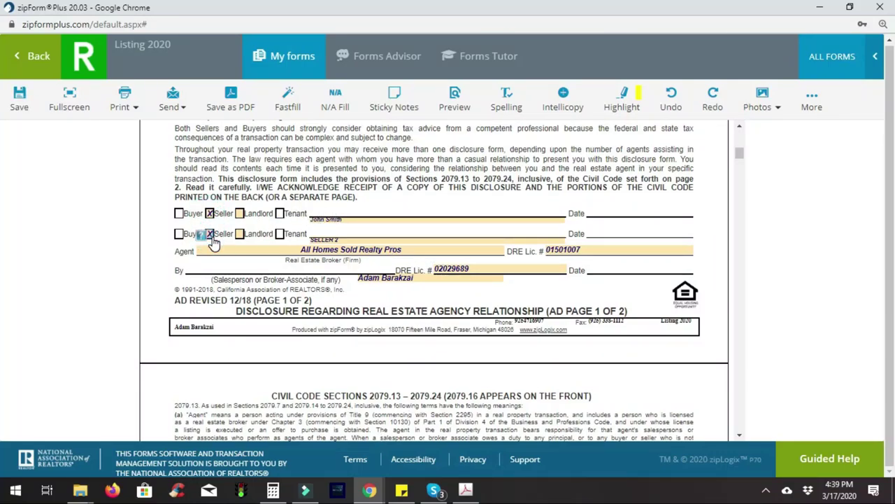
Review the following advisory and Residential Listing Agreement pages for carried-over seller and broker fields
{"action": "scroll", "coordinate": [214, 241], "scroll_direction": "down", "scroll_amount": 5}
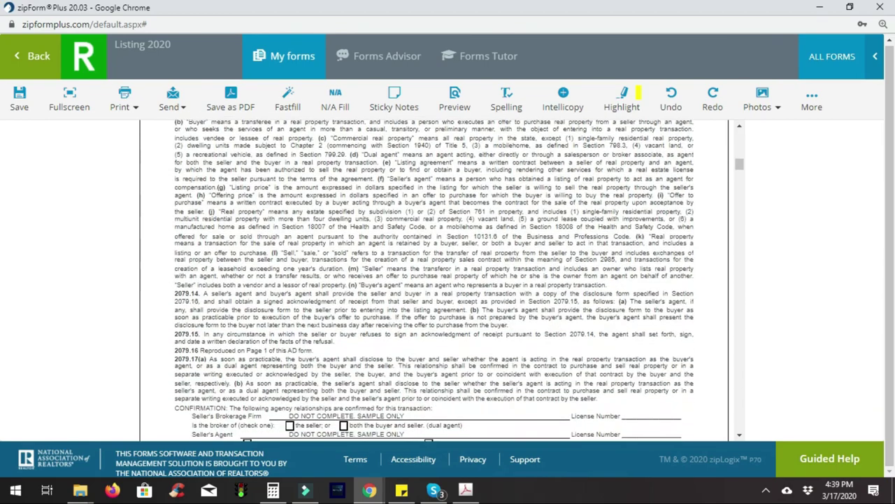
{"action": "scroll", "coordinate": [434, 280], "scroll_direction": "down", "scroll_amount": 15}
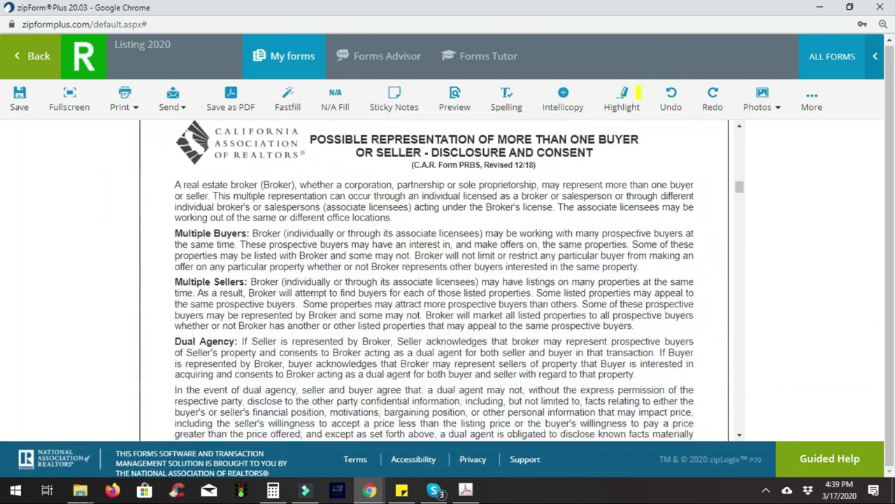
{"action": "scroll", "coordinate": [433, 280], "scroll_direction": "down", "scroll_amount": 10}
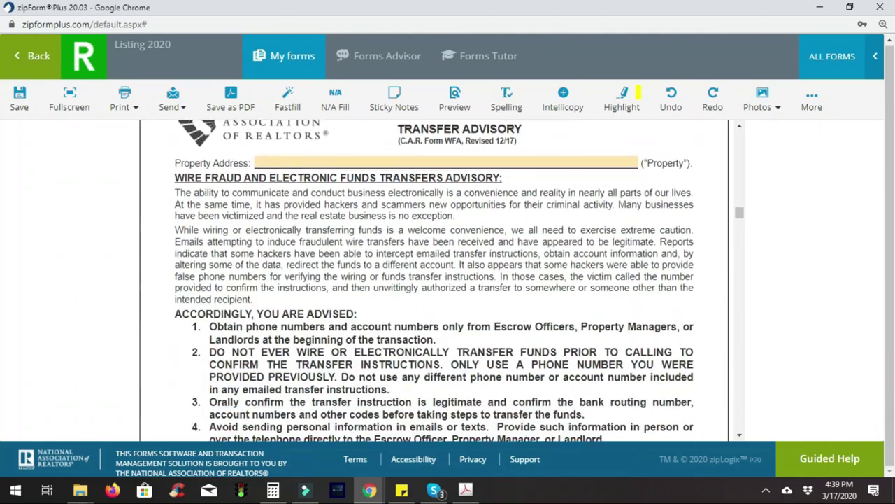
{"action": "scroll", "coordinate": [434, 280], "scroll_direction": "down", "scroll_amount": 8}
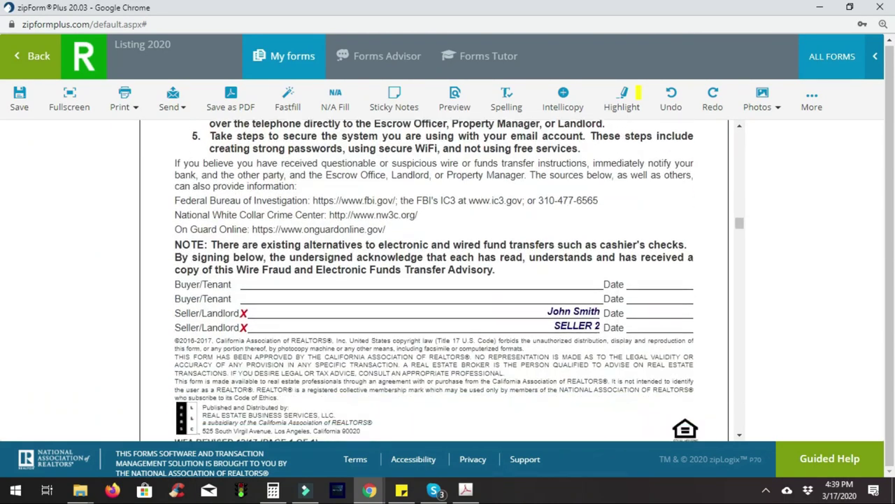
{"action": "scroll", "coordinate": [434, 279], "scroll_direction": "up", "scroll_amount": 7}
{"action": "scroll", "coordinate": [434, 280], "scroll_direction": "up", "scroll_amount": 4}
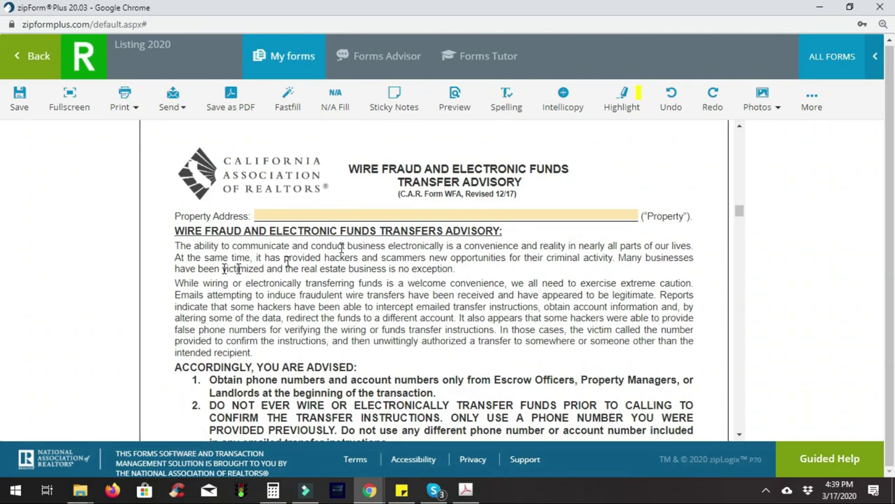
{"action": "scroll", "coordinate": [312, 215], "scroll_direction": "down", "scroll_amount": 5}
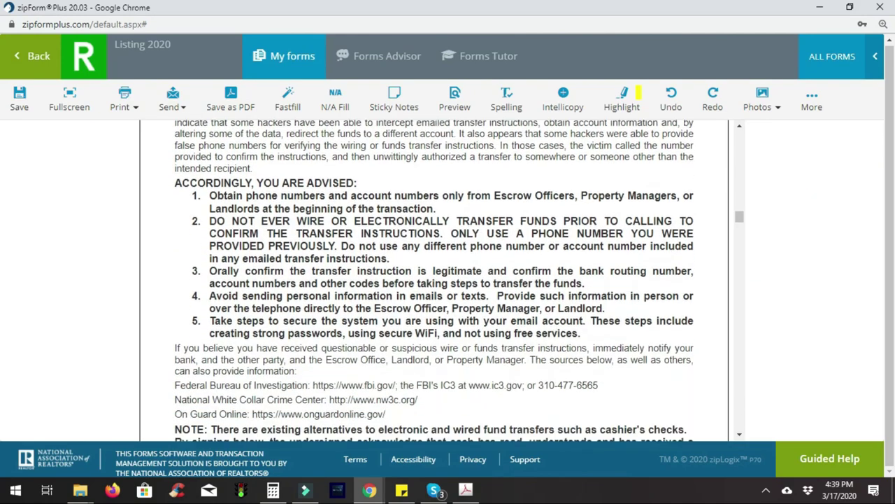
{"action": "scroll", "coordinate": [434, 280], "scroll_direction": "down", "scroll_amount": 3}
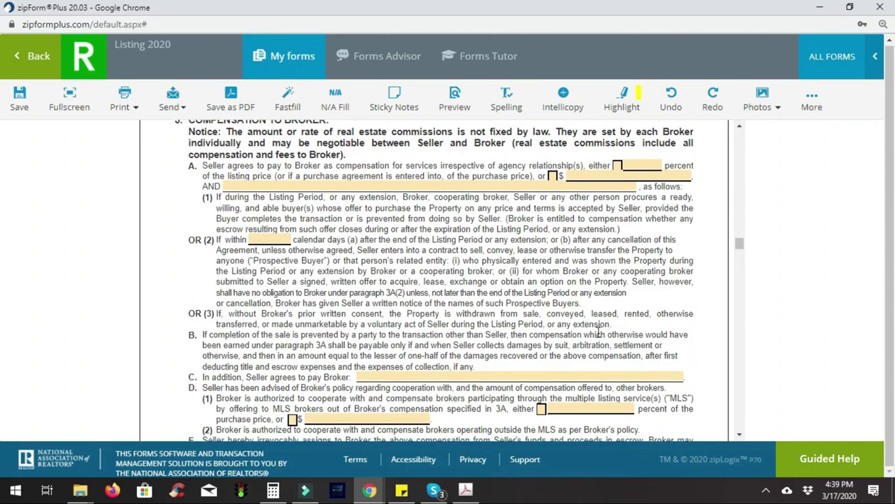
Scroll through the prefilled Listing 2020 forms to review the carried-over data
{"action": "scroll", "coordinate": [562, 324], "scroll_direction": "down", "scroll_amount": 5}
{"action": "scroll", "coordinate": [434, 280], "scroll_direction": "down", "scroll_amount": 4}
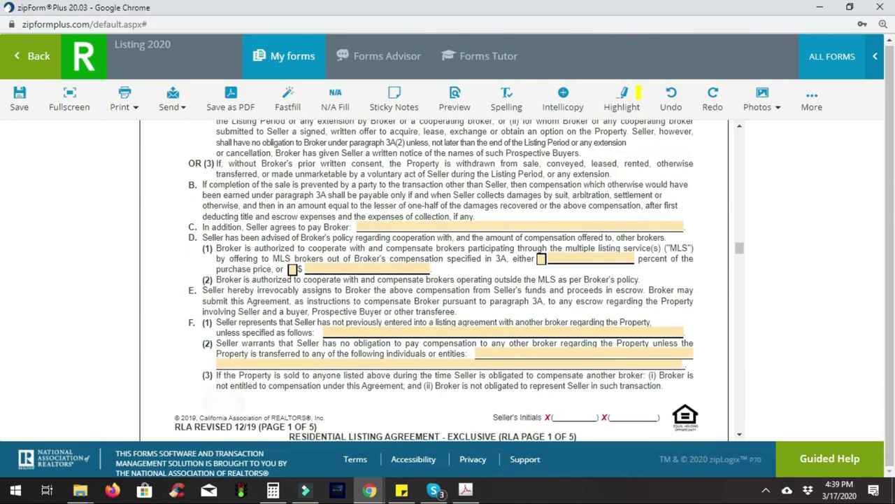
{"action": "scroll", "coordinate": [434, 279], "scroll_direction": "down", "scroll_amount": 5}
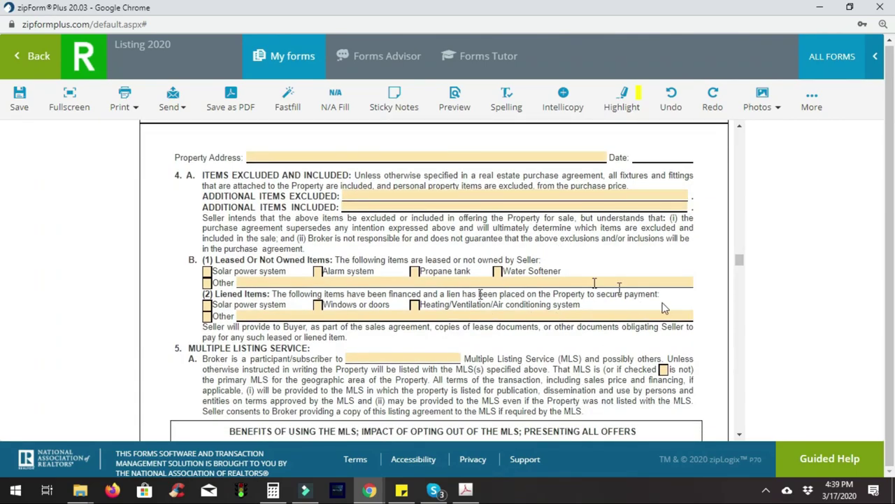
{"action": "scroll", "coordinate": [723, 259], "scroll_direction": "down", "scroll_amount": 15}
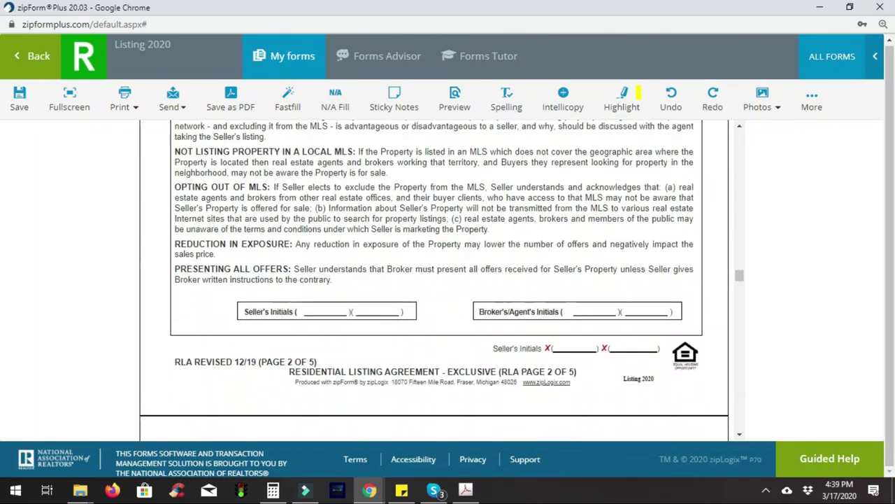
{"action": "scroll", "coordinate": [434, 280], "scroll_direction": "down", "scroll_amount": 12}
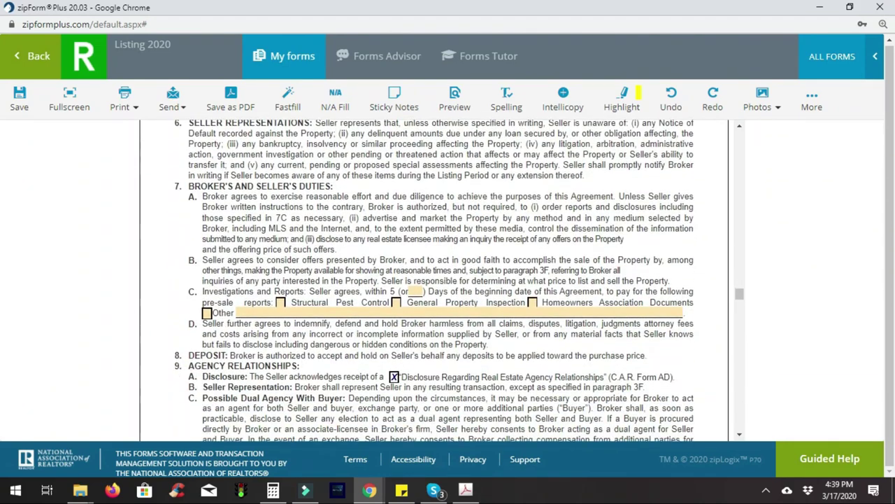
{"action": "scroll", "coordinate": [433, 280], "scroll_direction": "down", "scroll_amount": 3}
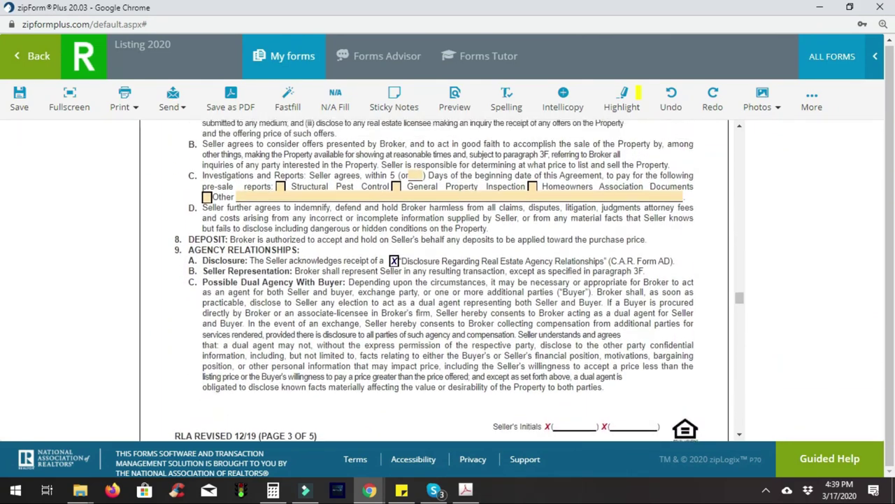
{"action": "scroll", "coordinate": [353, 248], "scroll_direction": "up", "scroll_amount": 1}
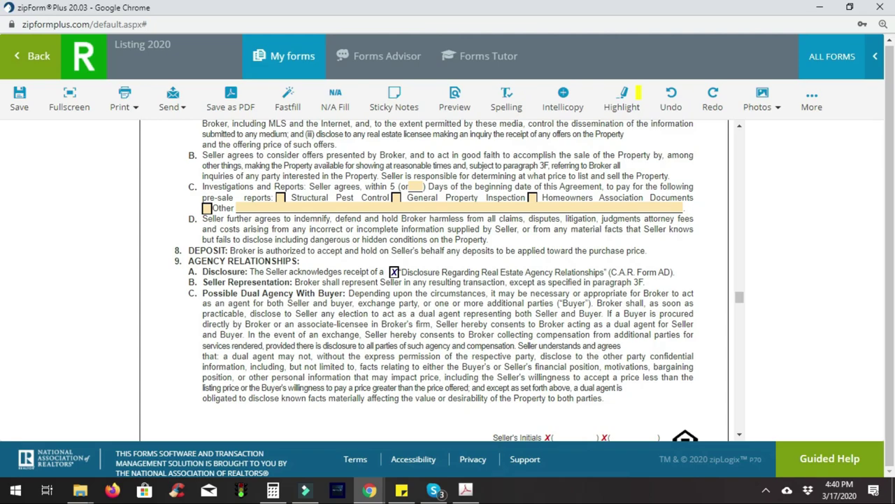
{"action": "scroll", "coordinate": [434, 280], "scroll_direction": "down", "scroll_amount": 4}
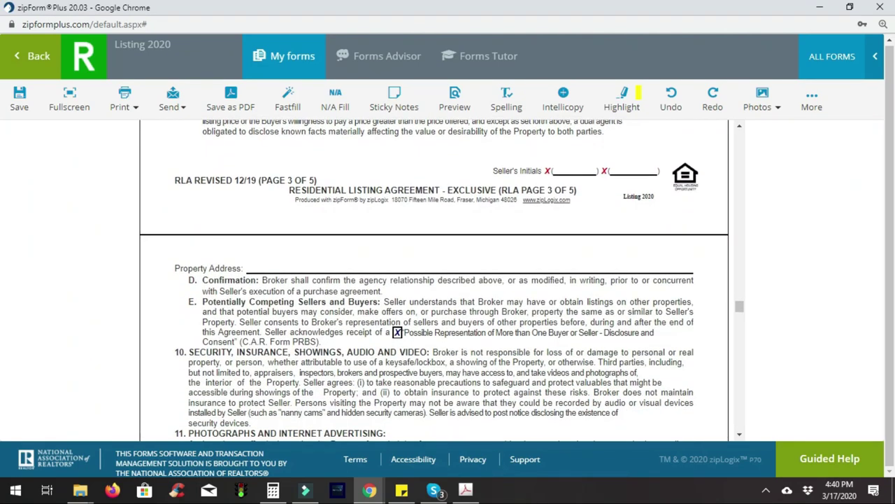
{"action": "scroll", "coordinate": [434, 280], "scroll_direction": "down", "scroll_amount": 6}
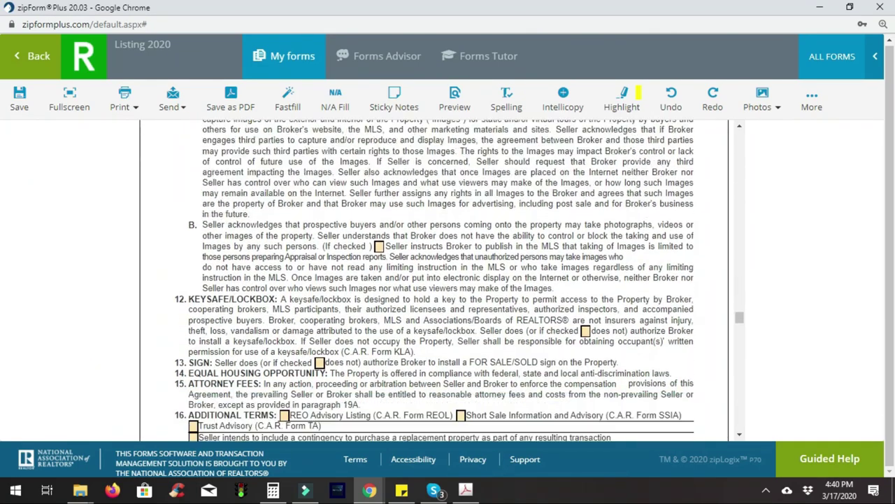
{"action": "scroll", "coordinate": [434, 279], "scroll_direction": "down", "scroll_amount": 3}
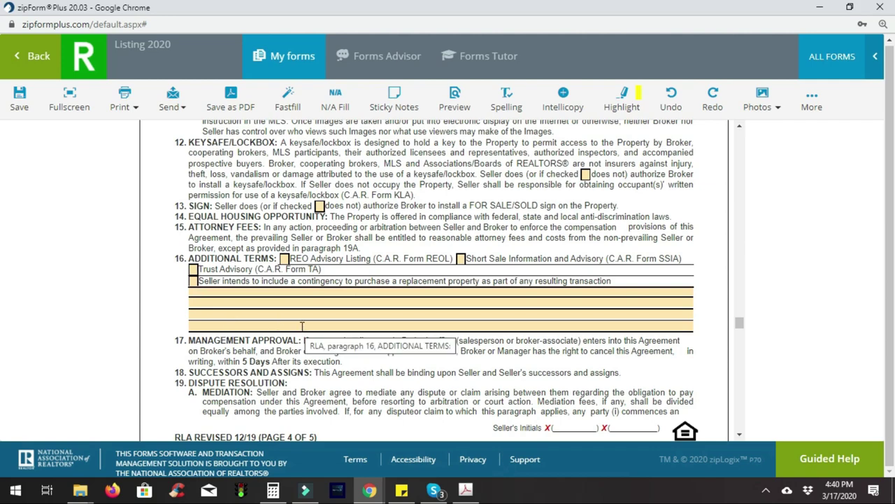
{"action": "scroll", "coordinate": [364, 325], "scroll_direction": "down", "scroll_amount": 4}
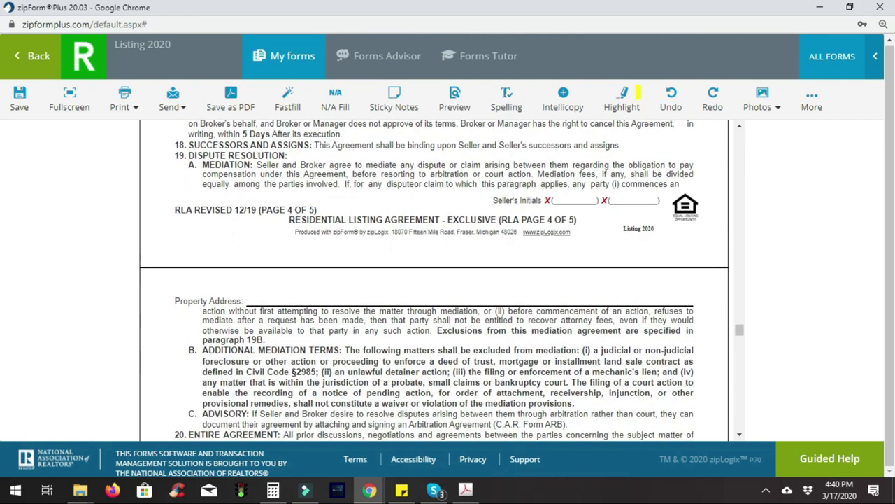
{"action": "scroll", "coordinate": [434, 279], "scroll_direction": "down", "scroll_amount": 4}
Reach the CCPA Advisory signature block, check the first seller name field, and save the template
{"action": "scroll", "coordinate": [434, 280], "scroll_direction": "down", "scroll_amount": 5}
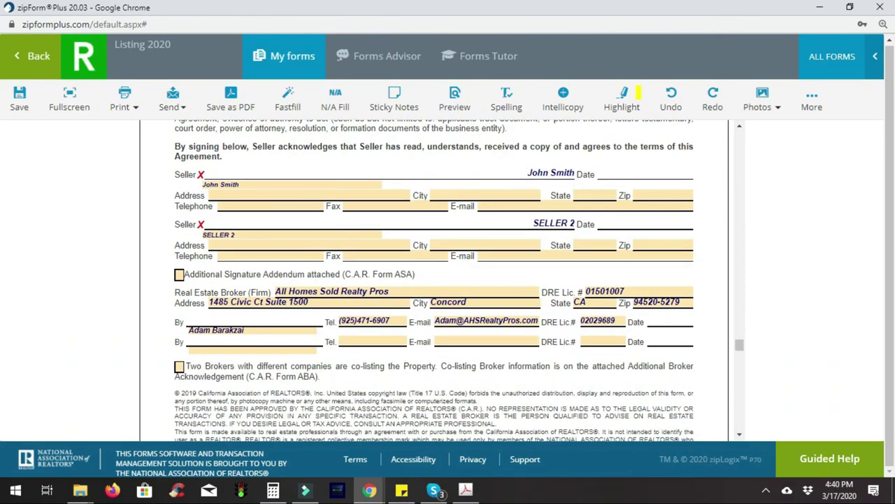
{"action": "scroll", "coordinate": [434, 280], "scroll_direction": "down", "scroll_amount": 9}
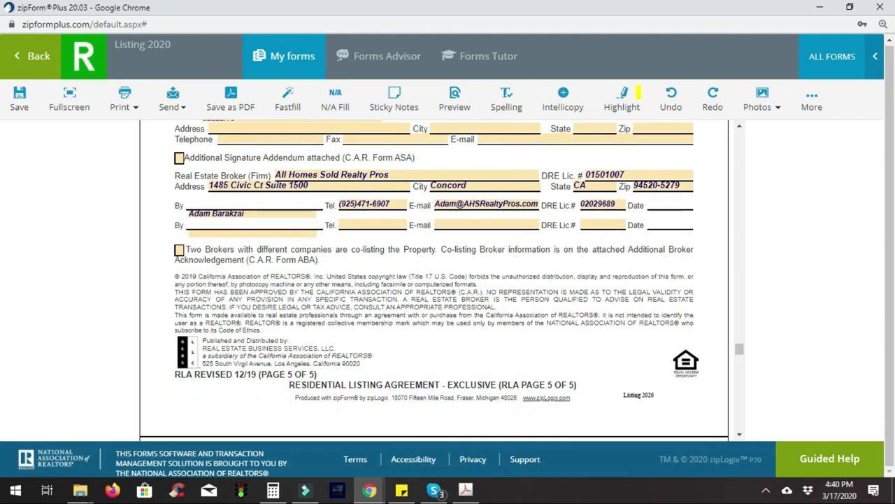
{"action": "scroll", "coordinate": [434, 280], "scroll_direction": "down", "scroll_amount": 14}
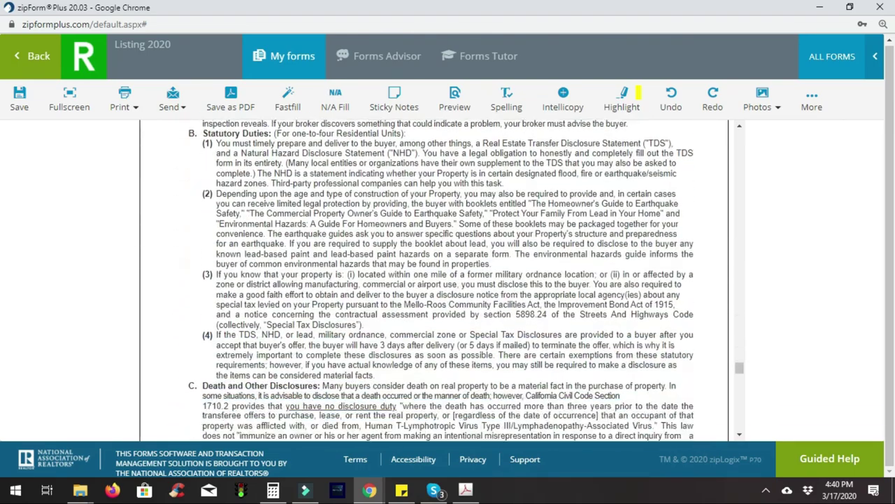
{"action": "scroll", "coordinate": [433, 280], "scroll_direction": "down", "scroll_amount": 14}
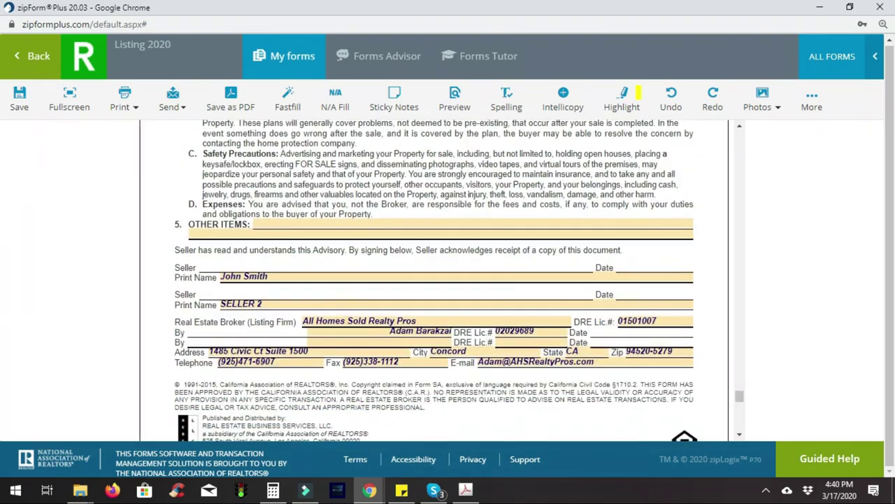
{"action": "scroll", "coordinate": [434, 279], "scroll_direction": "down", "scroll_amount": 12}
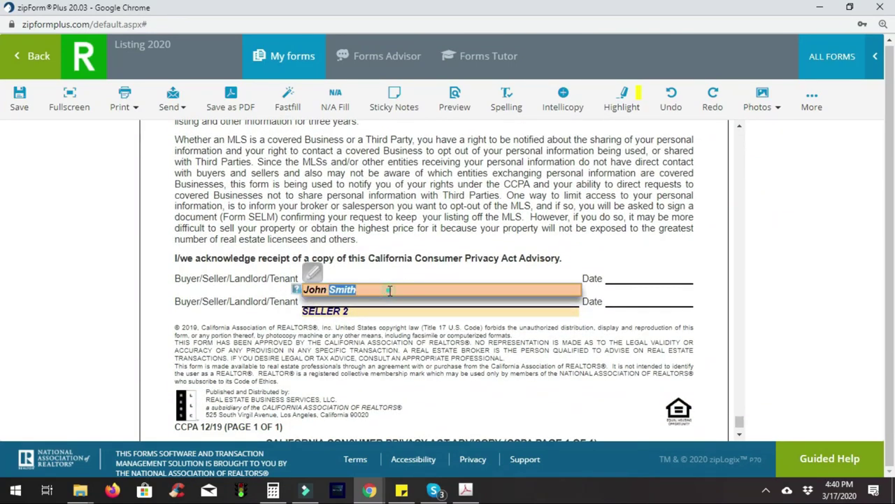
{"action": "left_click", "coordinate": [390, 289]}
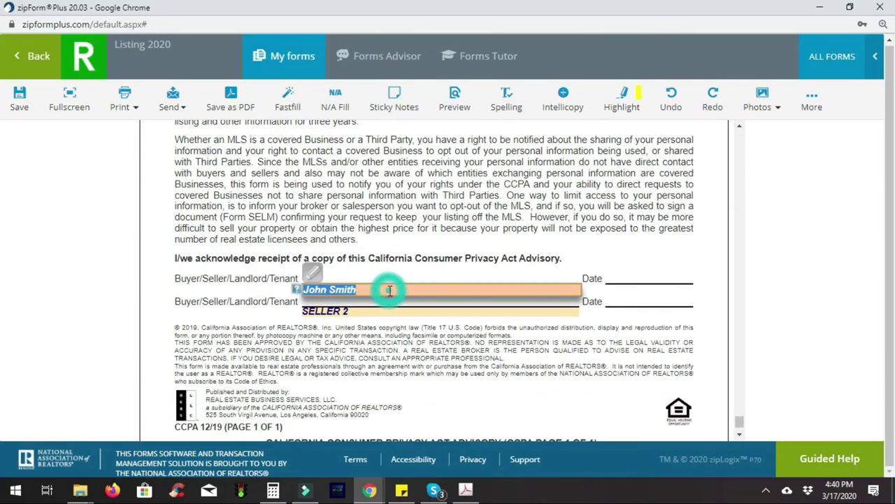
{"action": "left_click", "coordinate": [17, 102]}
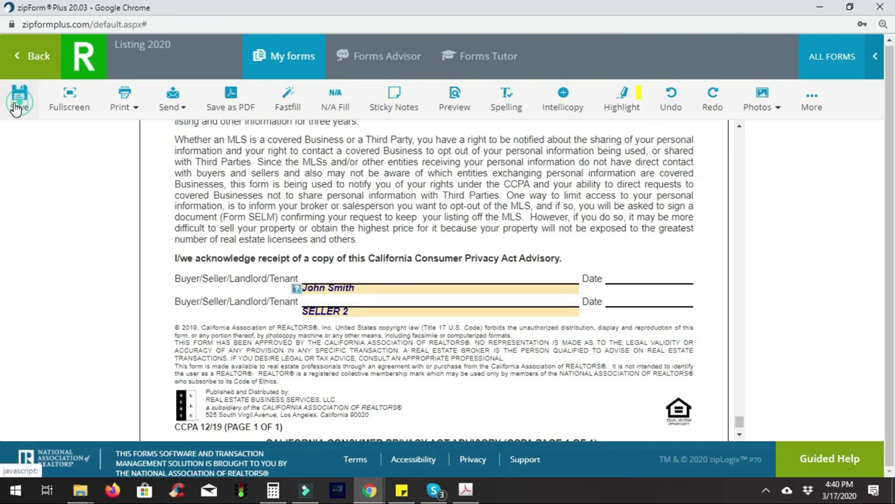
Back out of Listing 2020 through the templates list to the Dashboard
{"action": "left_click", "coordinate": [40, 60]}
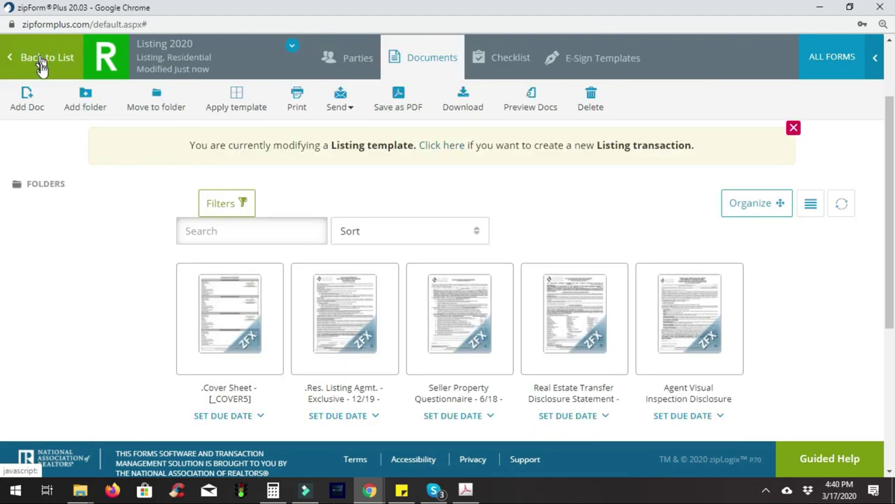
{"action": "left_click", "coordinate": [42, 59]}
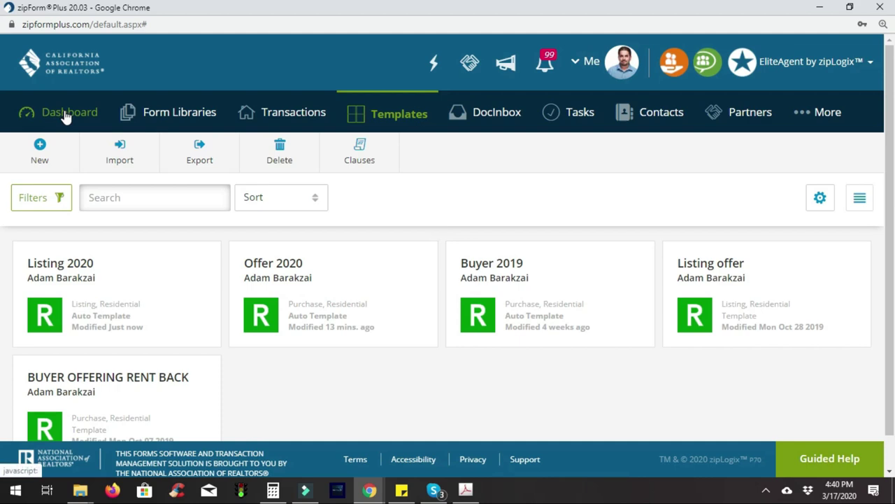
{"action": "left_click", "coordinate": [65, 115]}
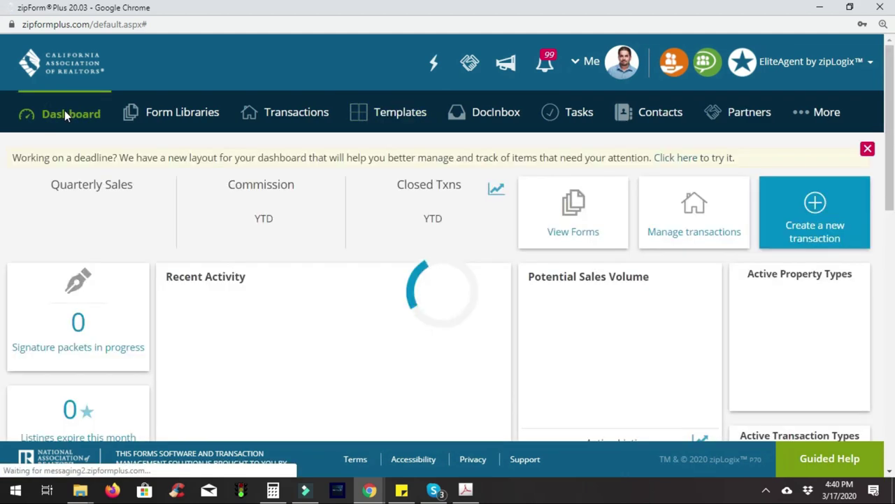
Start a new listing transaction named with the suggested sample street address
{"action": "left_click", "coordinate": [813, 202]}
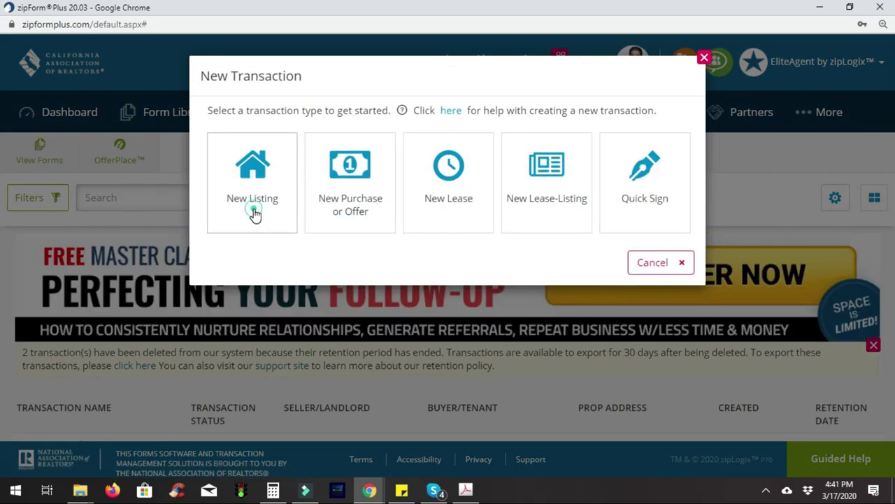
{"action": "left_click", "coordinate": [253, 210]}
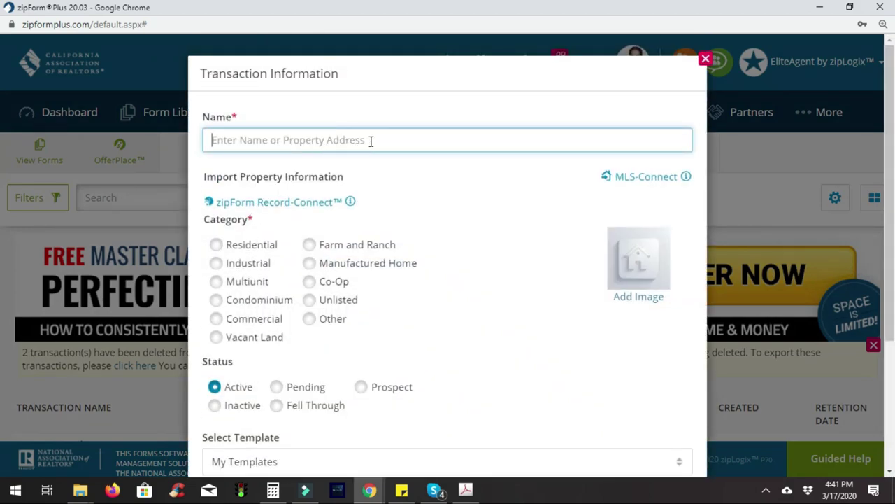
{"action": "left_click", "coordinate": [371, 141]}
{"action": "type", "text": "123 main st"}
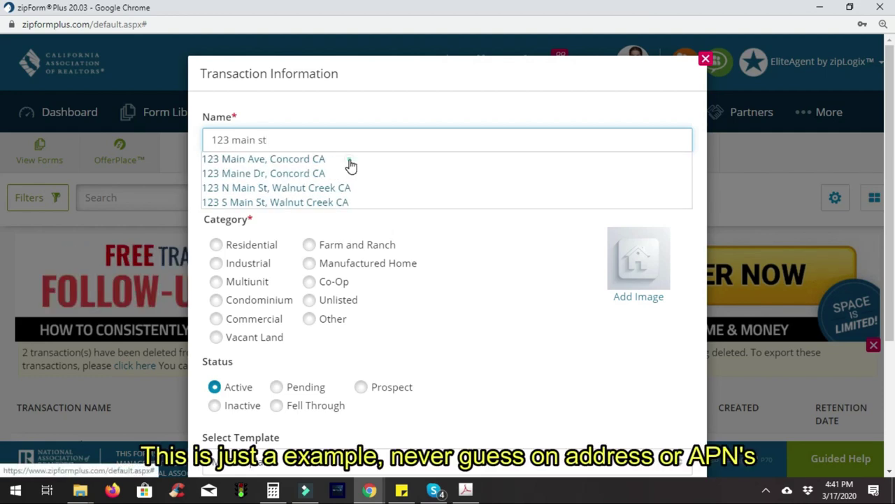
{"action": "left_click", "coordinate": [349, 165]}
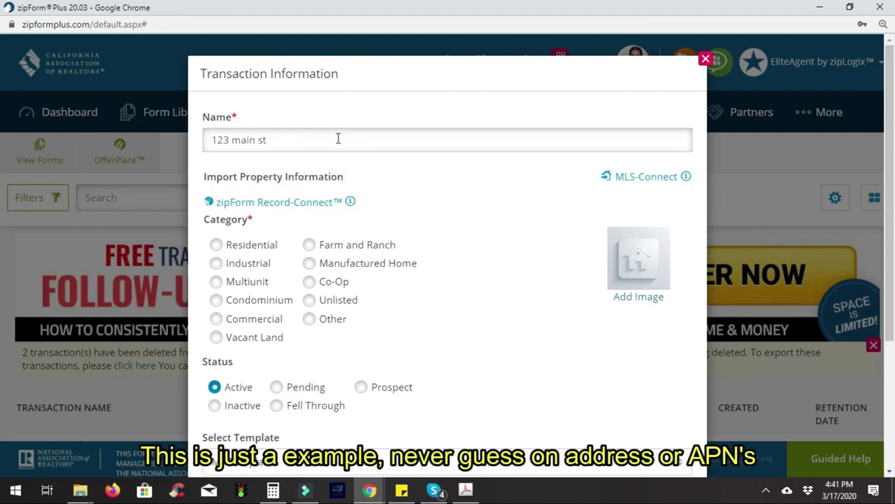
{"action": "left_click", "coordinate": [337, 138]}
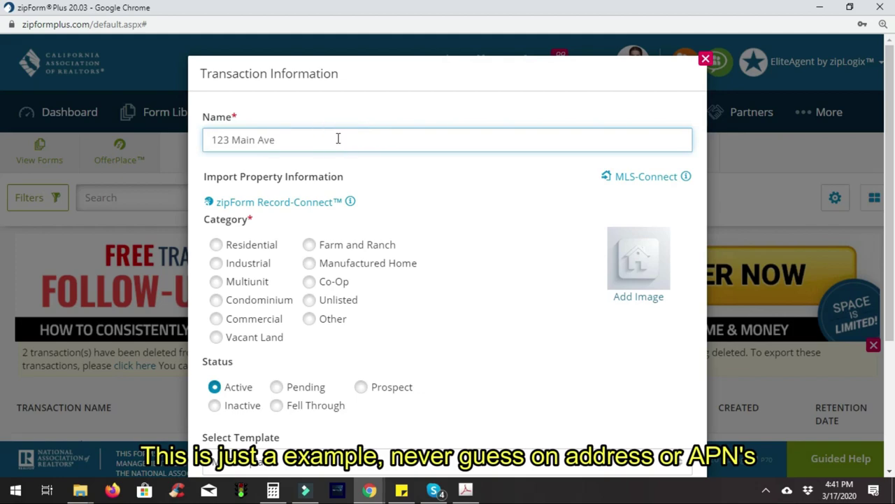
Set the property type to Residential and apply the personal Listing 2020 template
{"action": "left_click", "coordinate": [261, 243]}
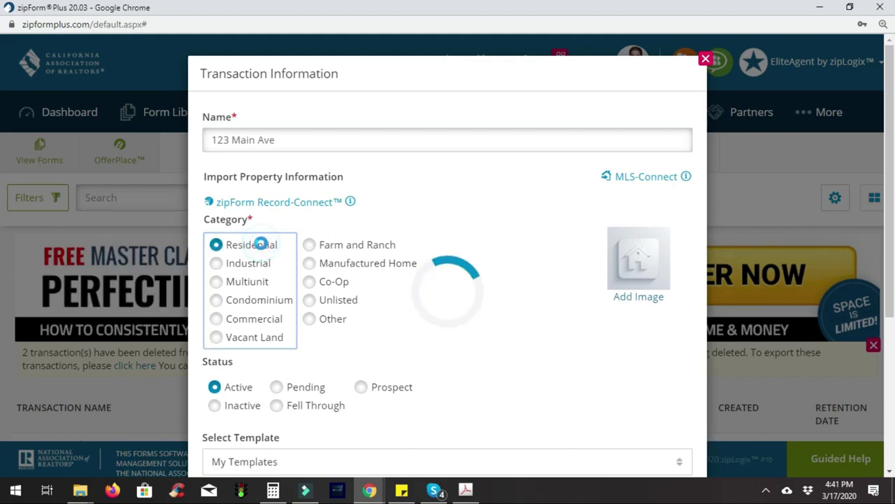
{"action": "scroll", "coordinate": [498, 334], "scroll_direction": "down", "scroll_amount": 2}
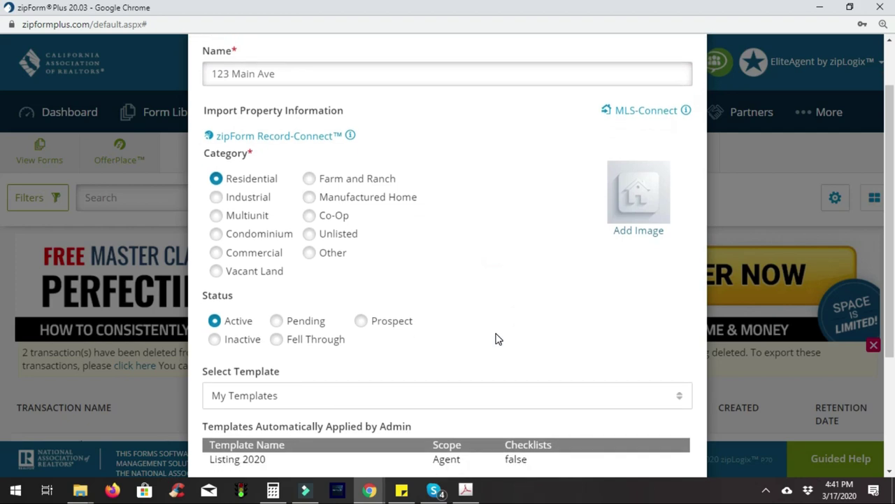
{"action": "left_click", "coordinate": [507, 343]}
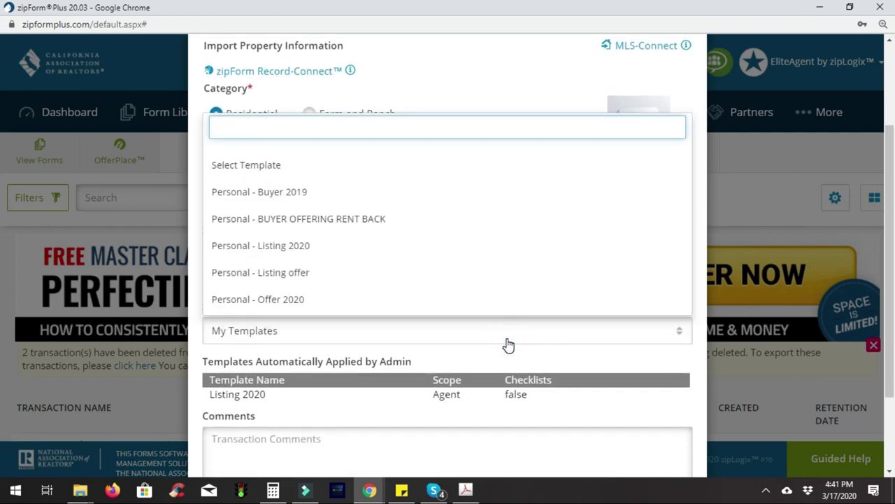
{"action": "left_click", "coordinate": [478, 256]}
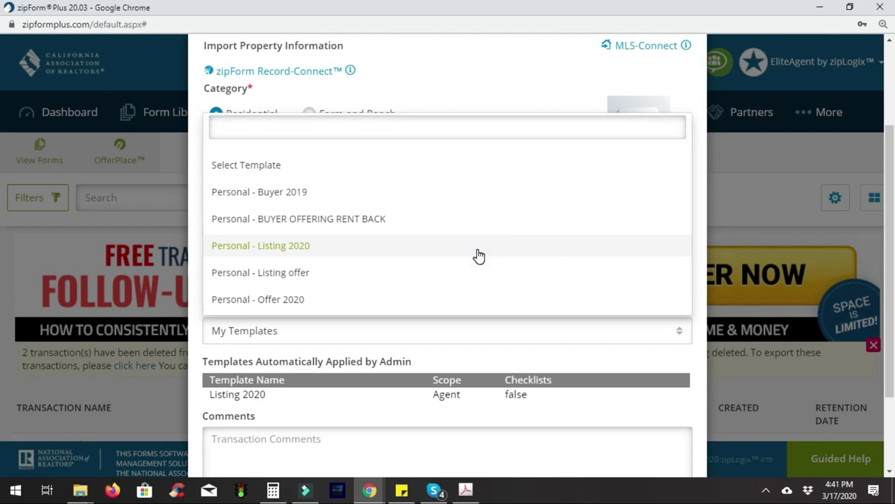
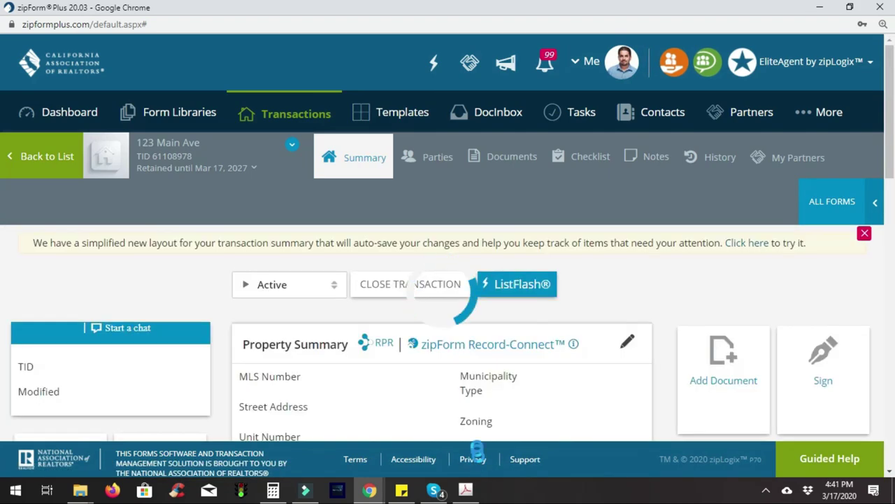
Load the Cover Sheet form from the 123 Main Ave transaction's Documents list
{"action": "left_click", "coordinate": [504, 168]}
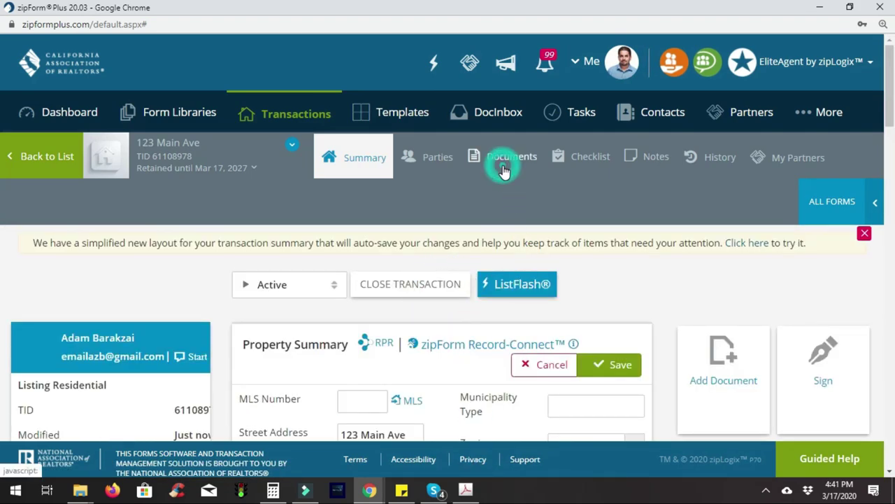
{"action": "scroll", "coordinate": [570, 297], "scroll_direction": "down", "scroll_amount": 3}
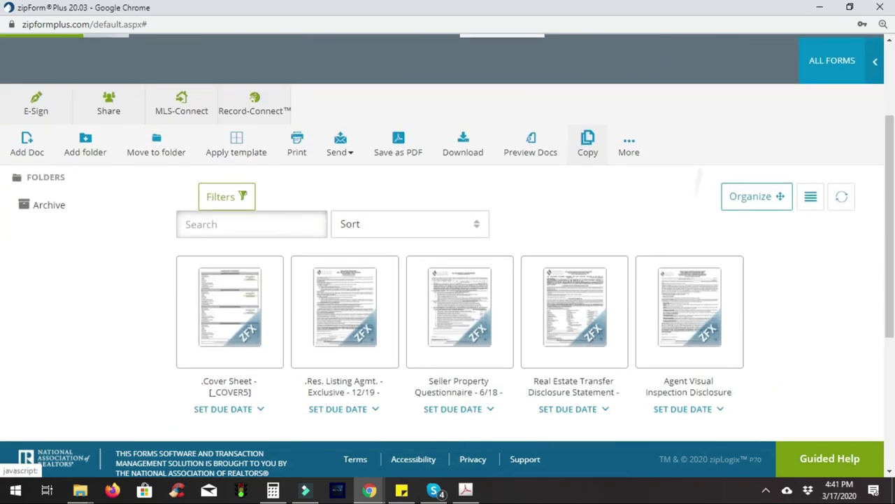
{"action": "scroll", "coordinate": [447, 280], "scroll_direction": "down", "scroll_amount": 3}
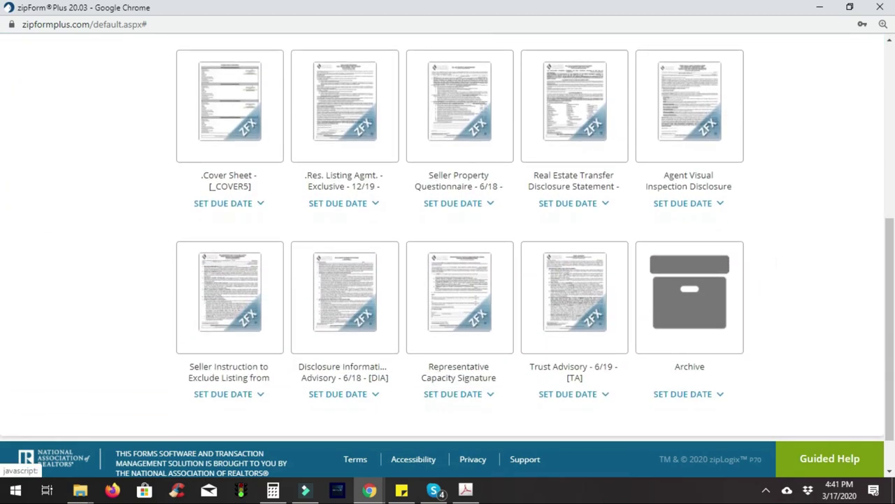
{"action": "scroll", "coordinate": [448, 280], "scroll_direction": "up", "scroll_amount": 5}
{"action": "scroll", "coordinate": [448, 280], "scroll_direction": "down", "scroll_amount": 1}
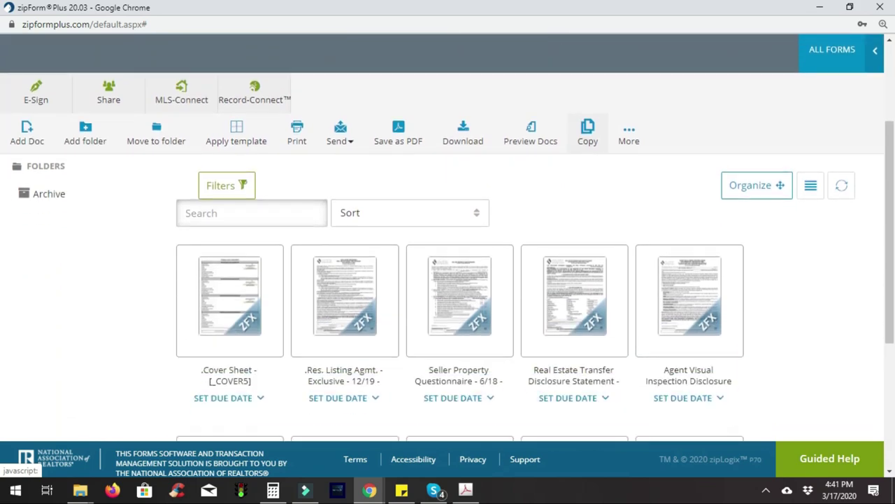
{"action": "left_click", "coordinate": [248, 259]}
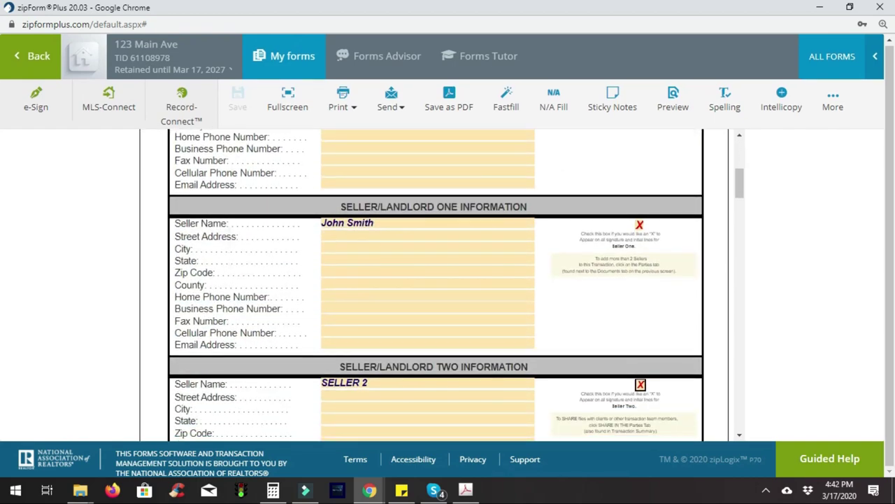
Replace the first seller's name, clear the second seller's name and untick their X box
{"action": "double_click", "coordinate": [376, 225]}
{"action": "triple_click", "coordinate": [377, 225]}
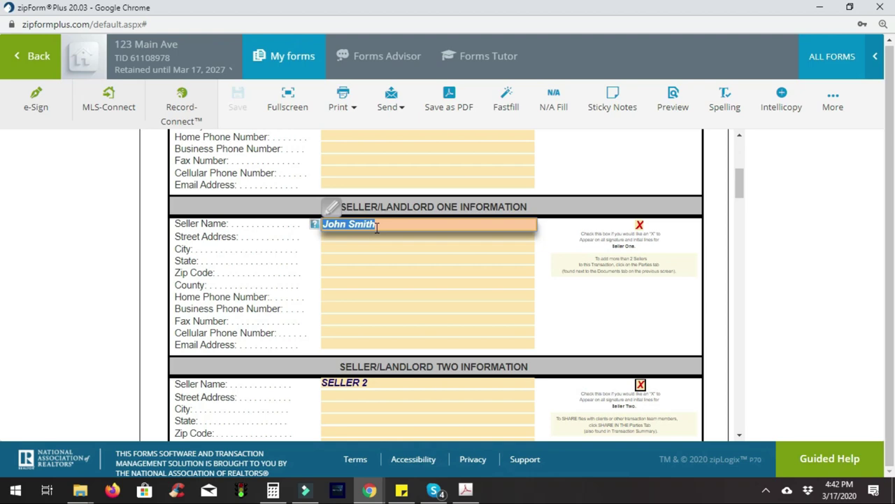
{"action": "type", "text": "Jane"}
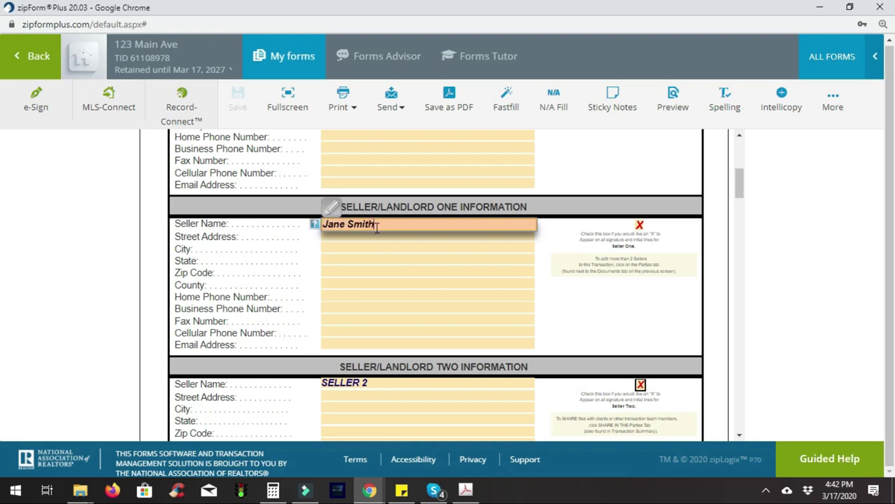
{"action": "key", "text": "Tab"}
{"action": "key", "text": "Tab"}
{"action": "key", "text": "Tab"}
{"action": "key", "text": "Tab"}
{"action": "key", "text": "Tab"}
{"action": "key", "text": "Tab"}
{"action": "key", "text": "Tab"}
{"action": "key", "text": "Tab"}
{"action": "key", "text": "Tab"}
{"action": "key", "text": "Tab"}
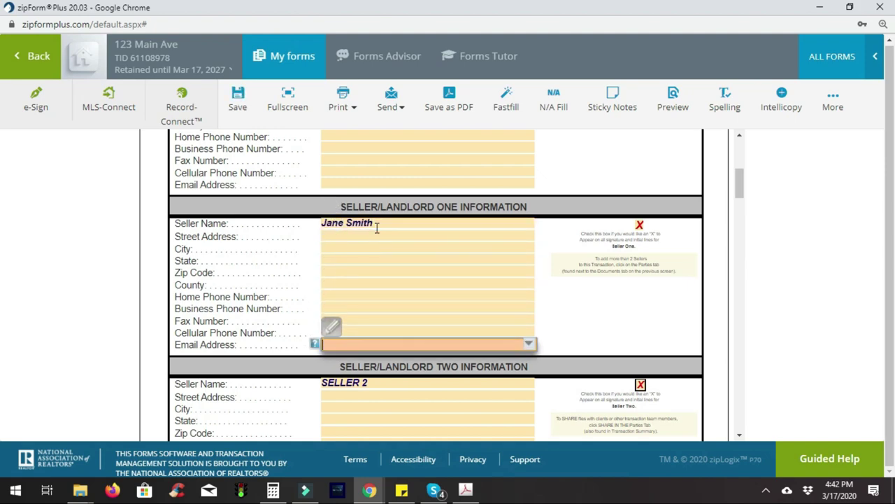
{"action": "key", "text": "Tab"}
{"action": "key", "text": "BackSpace"}
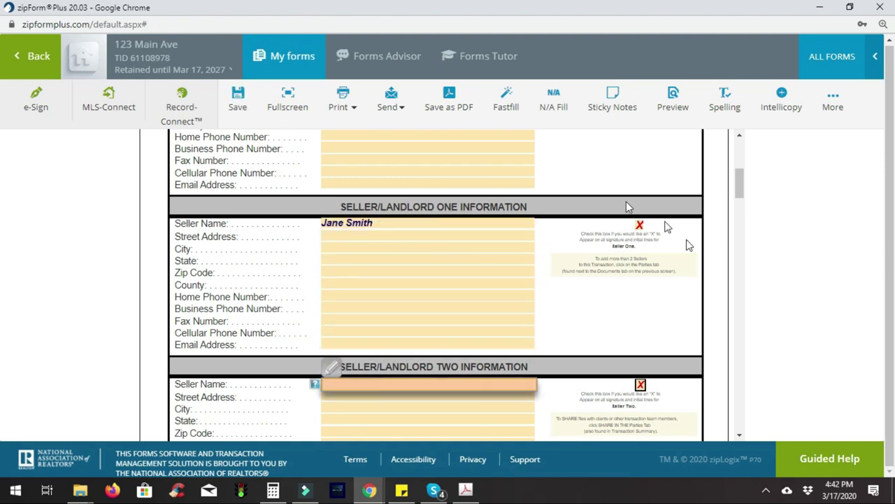
{"action": "left_click", "coordinate": [641, 386]}
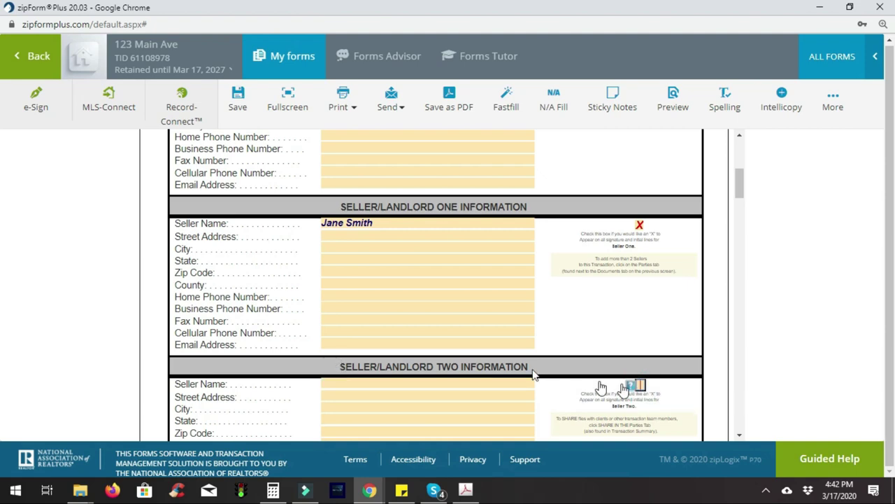
Fill the first seller's address as 123 Main Ave, Concord, CA 94520
{"action": "left_click", "coordinate": [365, 238]}
{"action": "type", "text": "123"}
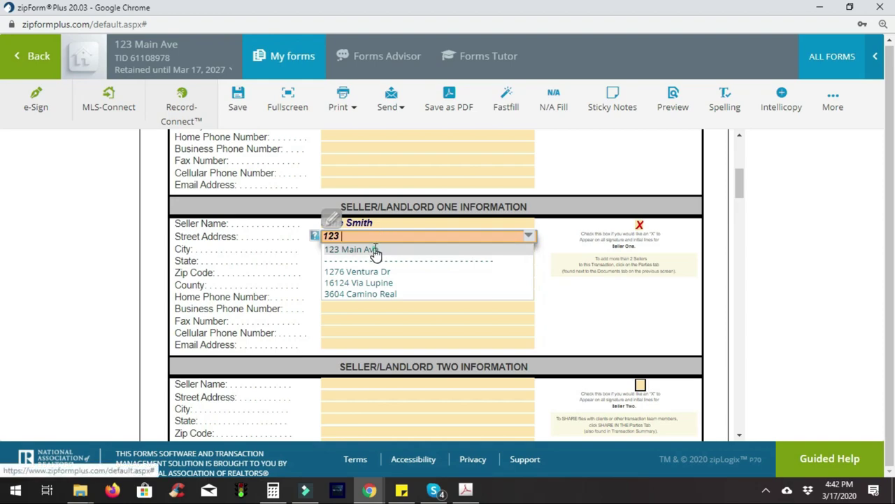
{"action": "left_click", "coordinate": [375, 250]}
{"action": "left_click", "coordinate": [376, 248]}
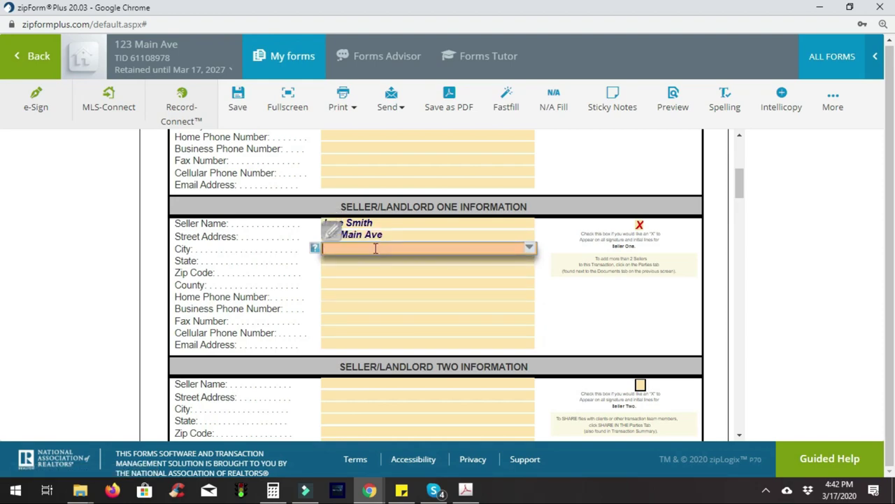
{"action": "type", "text": "Concor"}
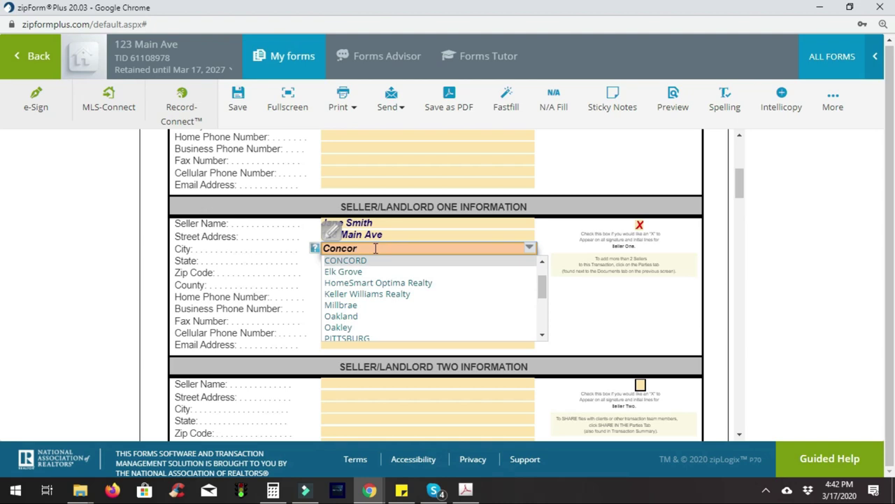
{"action": "type", "text": "d"}
{"action": "key", "text": "Tab"}
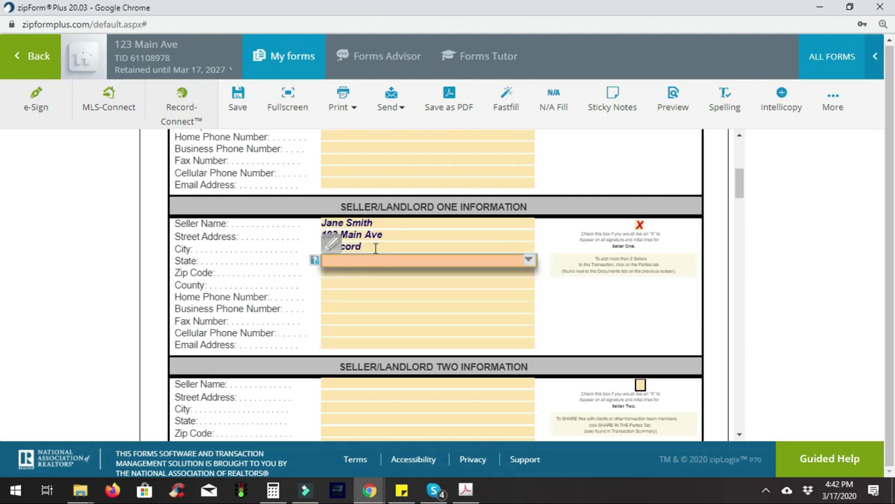
{"action": "type", "text": "Ca"}
{"action": "key", "text": "BackSpace"}
{"action": "key", "text": "BackSpace"}
{"action": "key", "text": "BackSpace"}
{"action": "key", "text": "Tab"}
{"action": "type", "text": "9"}
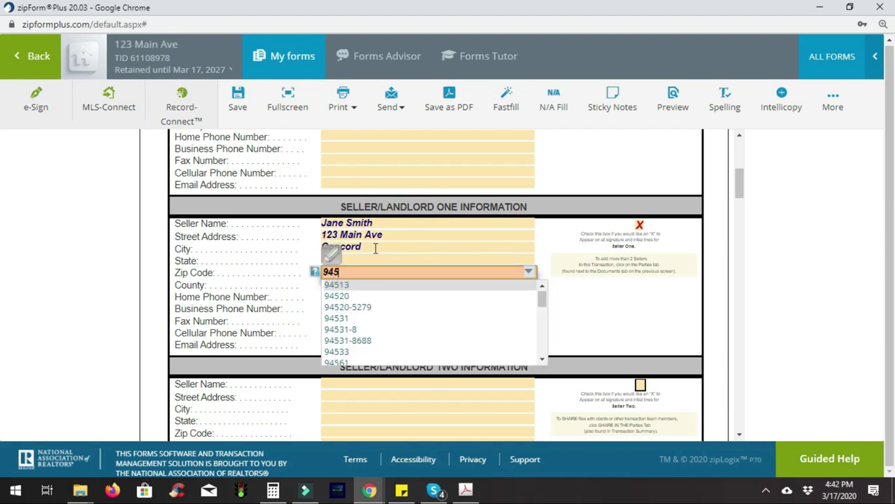
{"action": "type", "text": "4520"}
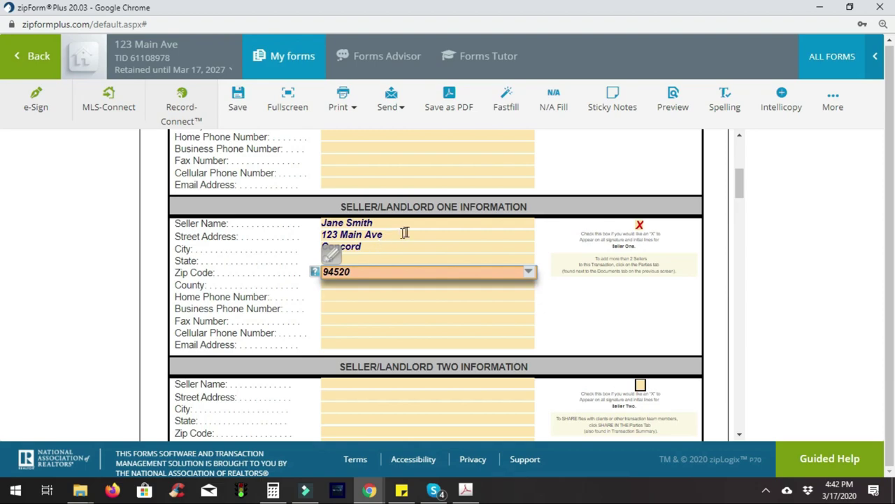
{"action": "scroll", "coordinate": [632, 296], "scroll_direction": "down", "scroll_amount": 1}
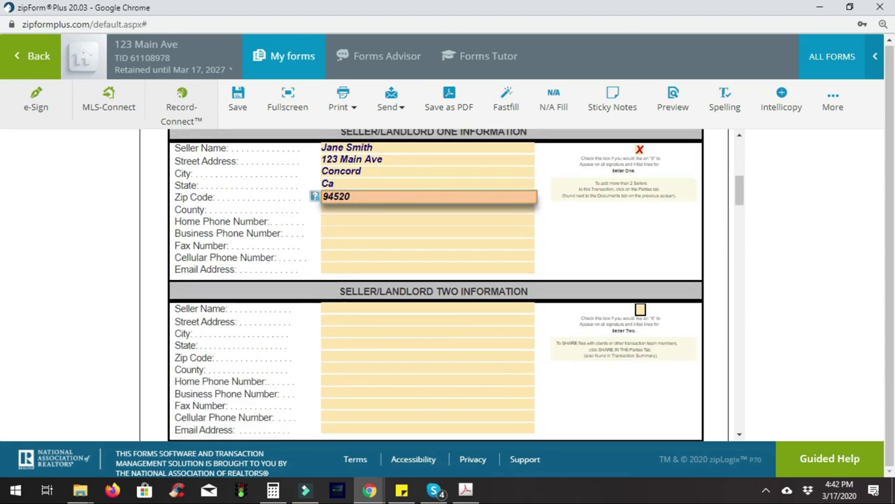
{"action": "scroll", "coordinate": [434, 286], "scroll_direction": "down", "scroll_amount": 6}
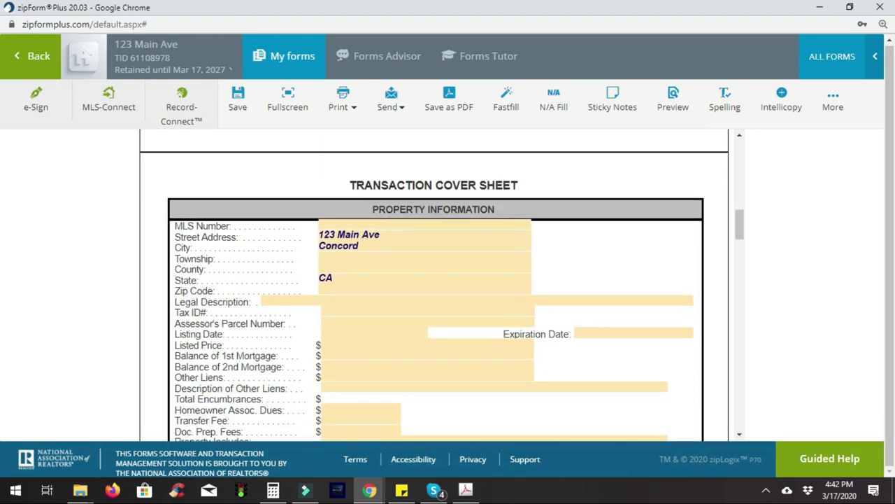
Save the Cover Sheet with its updated seller and address details
{"action": "scroll", "coordinate": [434, 285], "scroll_direction": "up", "scroll_amount": 6}
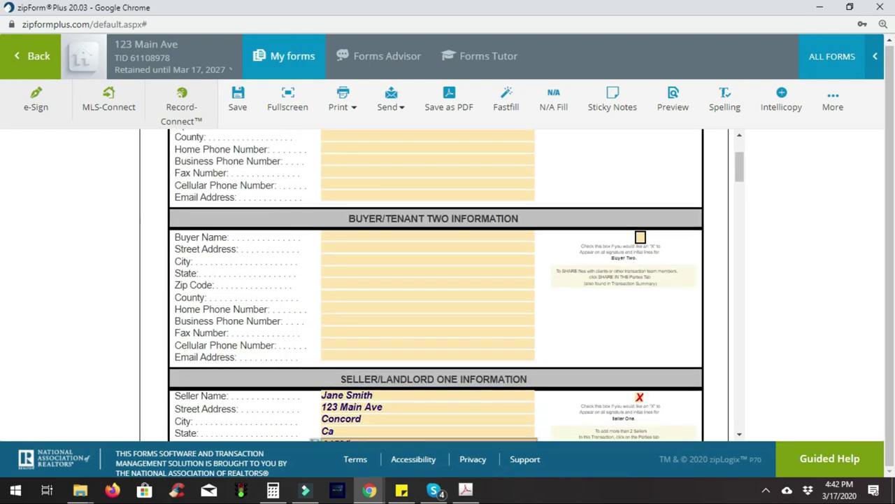
{"action": "scroll", "coordinate": [434, 285], "scroll_direction": "down", "scroll_amount": 15}
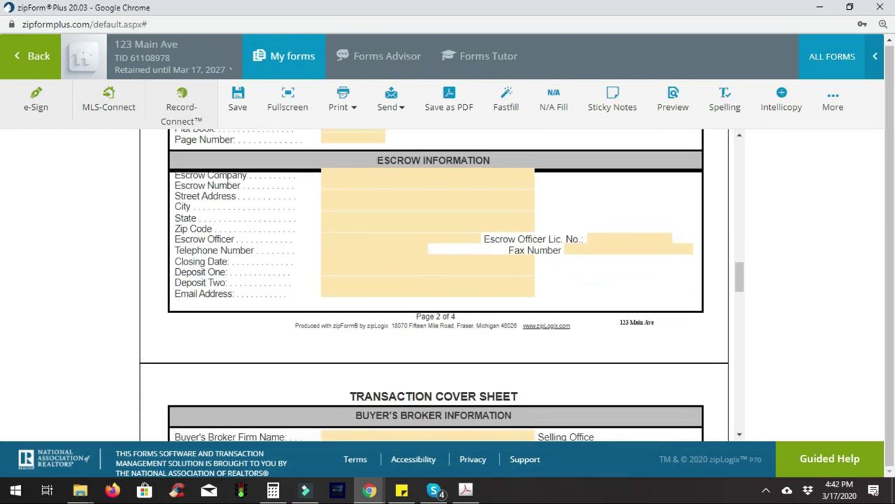
{"action": "left_click", "coordinate": [238, 96]}
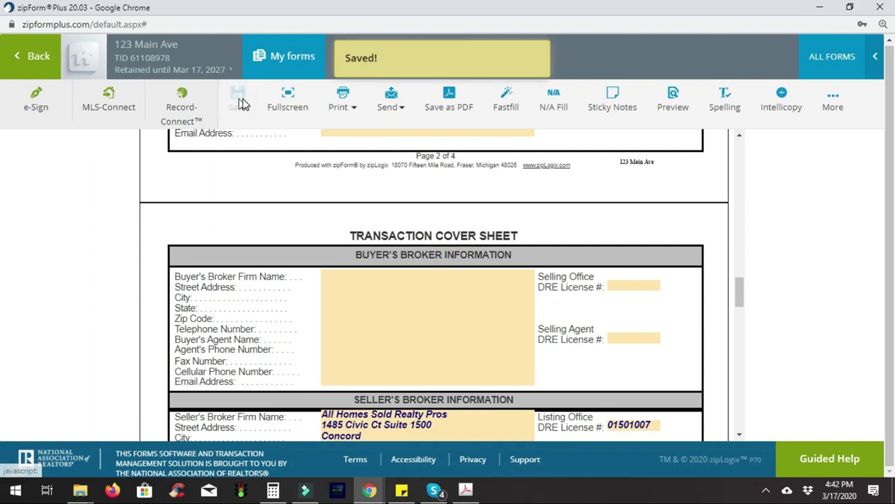
{"action": "scroll", "coordinate": [434, 286], "scroll_direction": "up", "scroll_amount": 15}
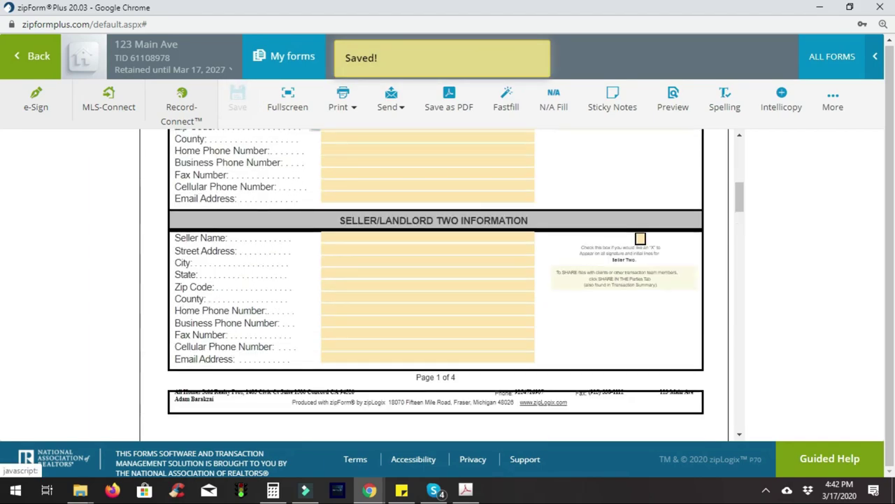
{"action": "scroll", "coordinate": [434, 286], "scroll_direction": "up", "scroll_amount": 4}
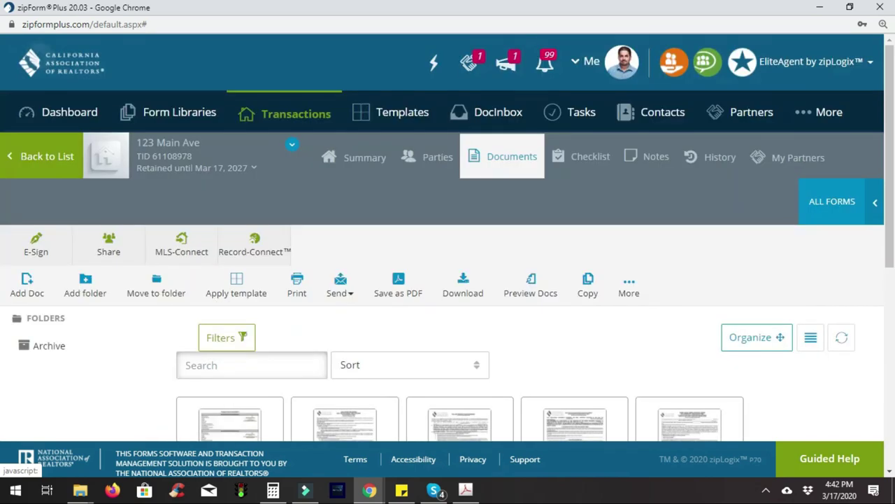
Untick Seller on the agency disclosure's second signer line
{"action": "scroll", "coordinate": [447, 280], "scroll_direction": "down", "scroll_amount": 3}
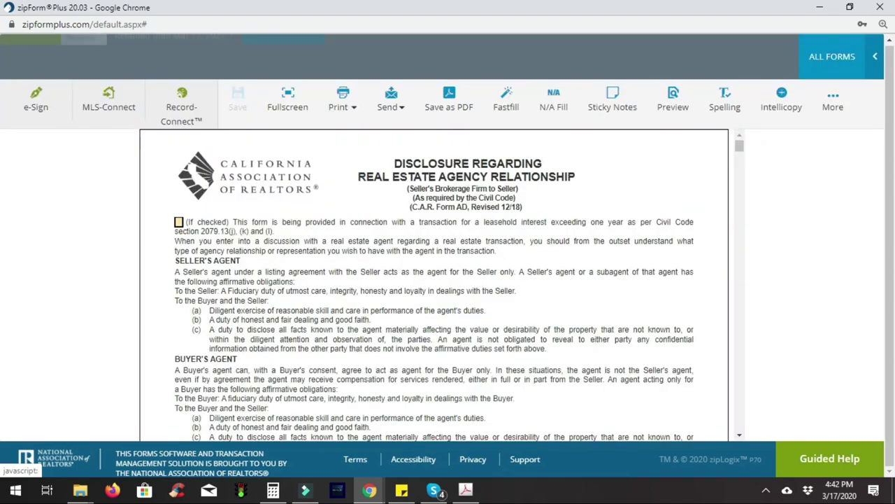
{"action": "scroll", "coordinate": [434, 280], "scroll_direction": "down", "scroll_amount": 3}
{"action": "scroll", "coordinate": [434, 285], "scroll_direction": "down", "scroll_amount": 5}
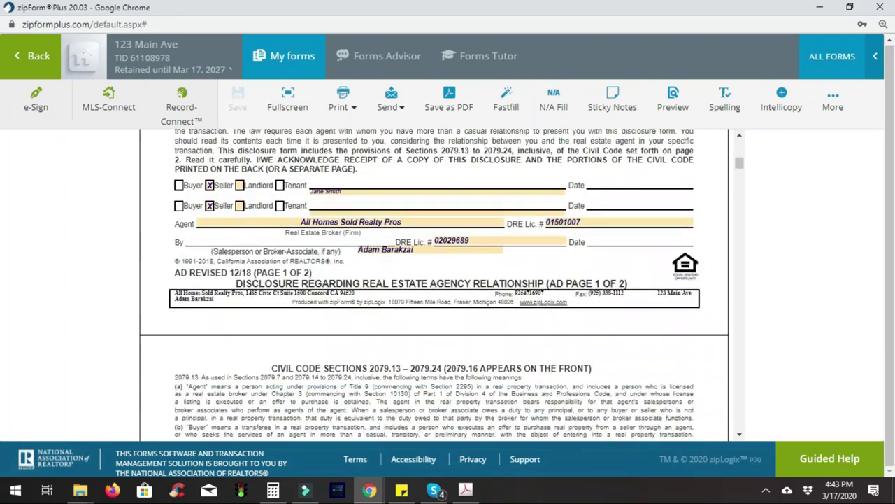
{"action": "left_click", "coordinate": [209, 195]}
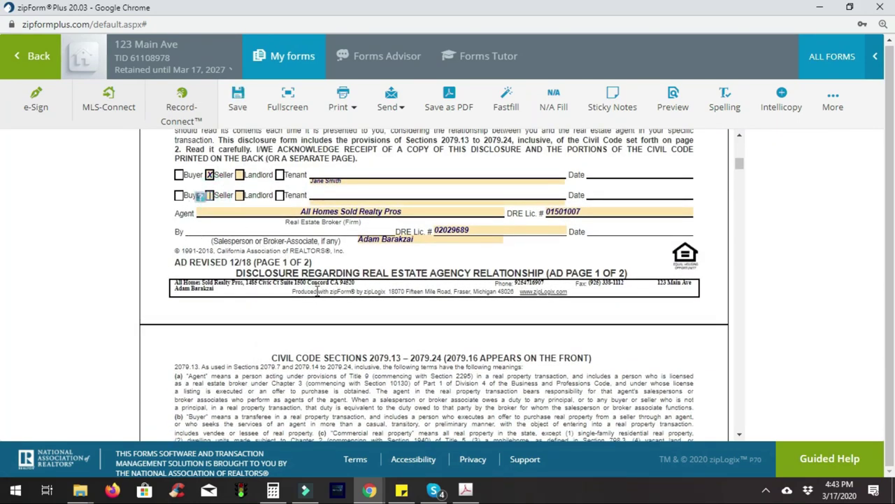
Scroll past the PRBS and Wire Fraud Advisory pages to the Residential Listing Agreement
{"action": "scroll", "coordinate": [317, 290], "scroll_direction": "down", "scroll_amount": 5}
{"action": "scroll", "coordinate": [433, 285], "scroll_direction": "down", "scroll_amount": 10}
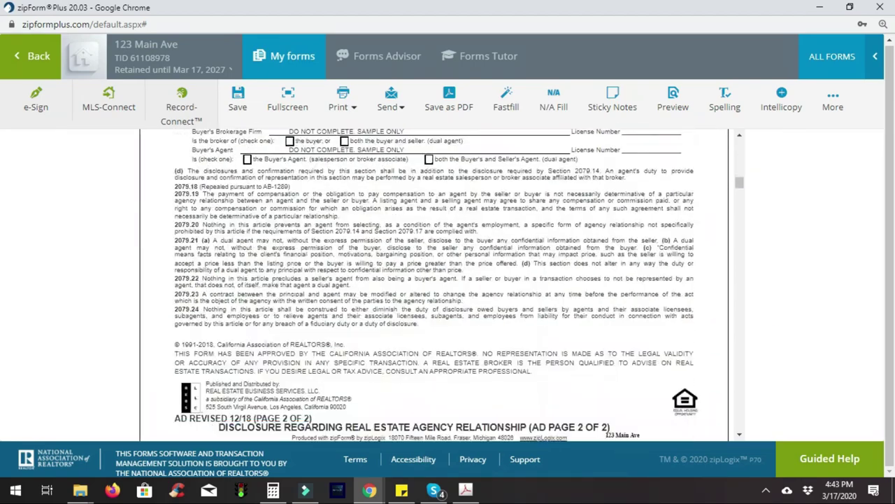
{"action": "scroll", "coordinate": [545, 352], "scroll_direction": "down", "scroll_amount": 2}
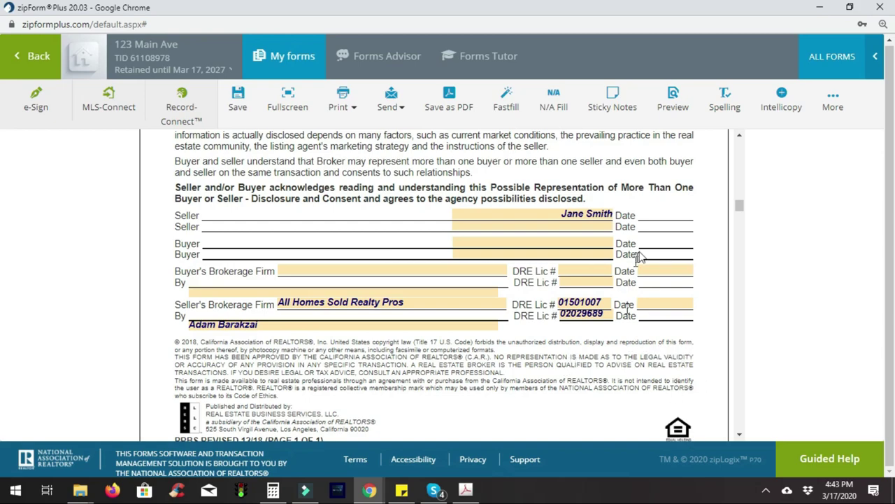
{"action": "scroll", "coordinate": [678, 302], "scroll_direction": "down", "scroll_amount": 5}
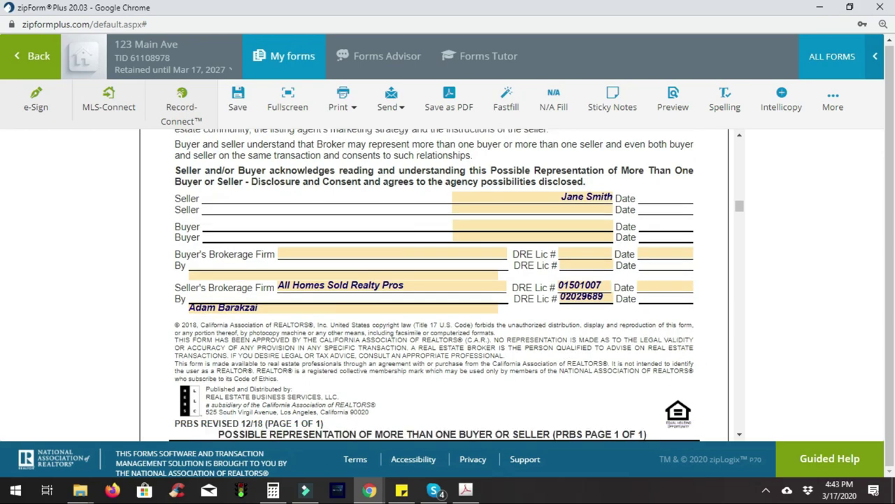
{"action": "scroll", "coordinate": [448, 285], "scroll_direction": "down", "scroll_amount": 8}
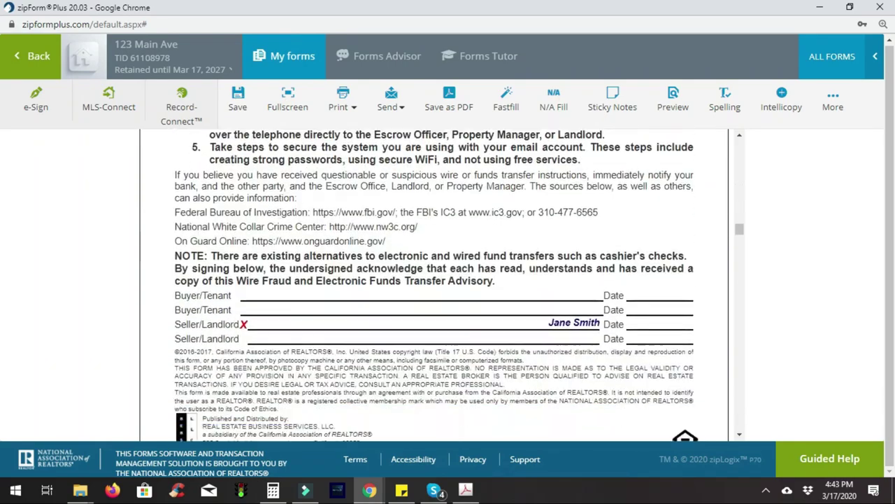
{"action": "scroll", "coordinate": [433, 286], "scroll_direction": "down", "scroll_amount": 5}
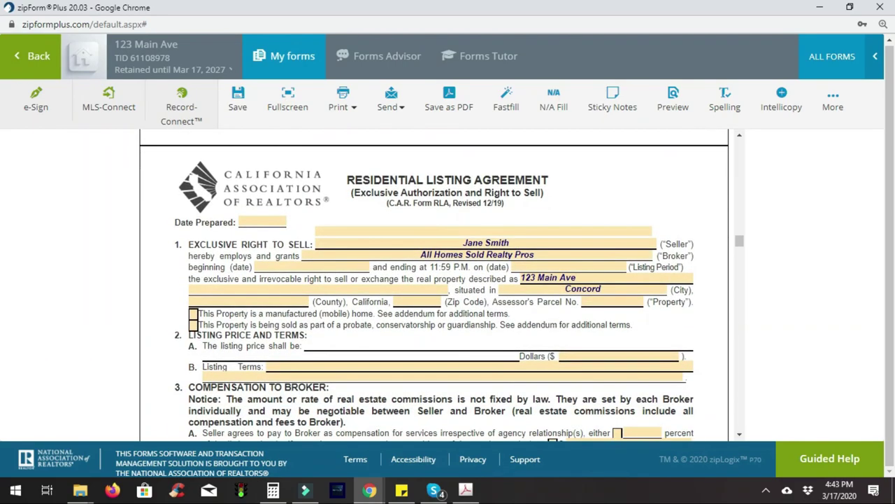
Set Date Prepared to 03/17/2020 and the Assessor's Parcel No. to 123456789
{"action": "left_click", "coordinate": [279, 219]}
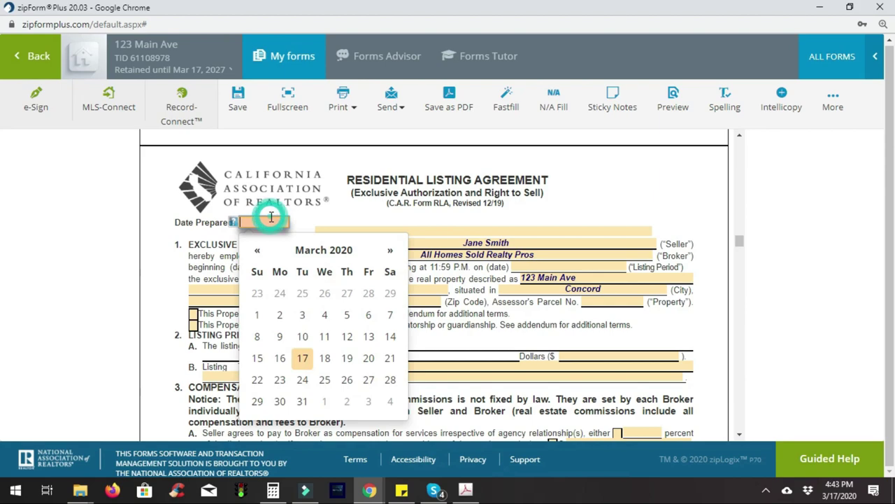
{"action": "left_click", "coordinate": [312, 357]}
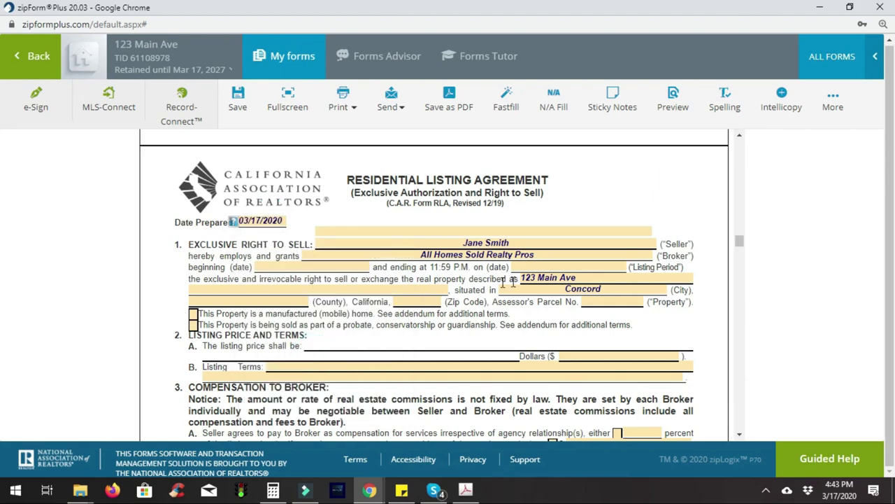
{"action": "left_click", "coordinate": [611, 300]}
{"action": "type", "text": "123456789"}
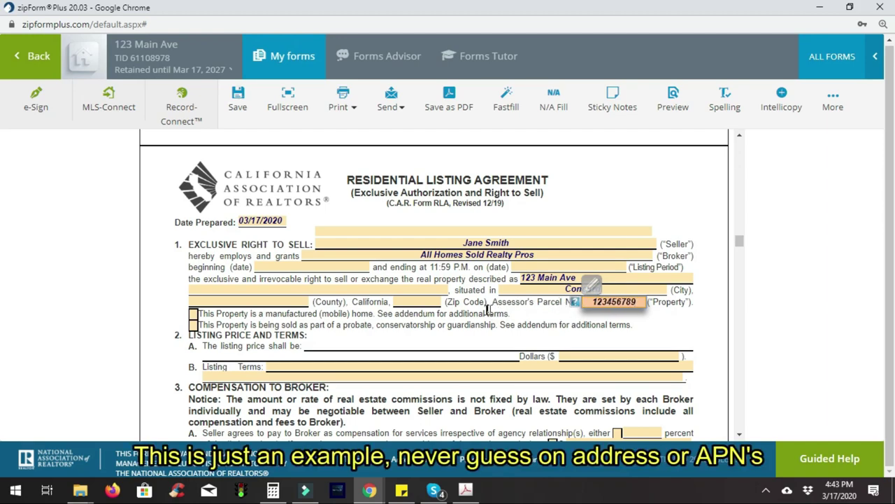
Choose Contra Costa as the county and enter zip code 94520
{"action": "left_click", "coordinate": [428, 304]}
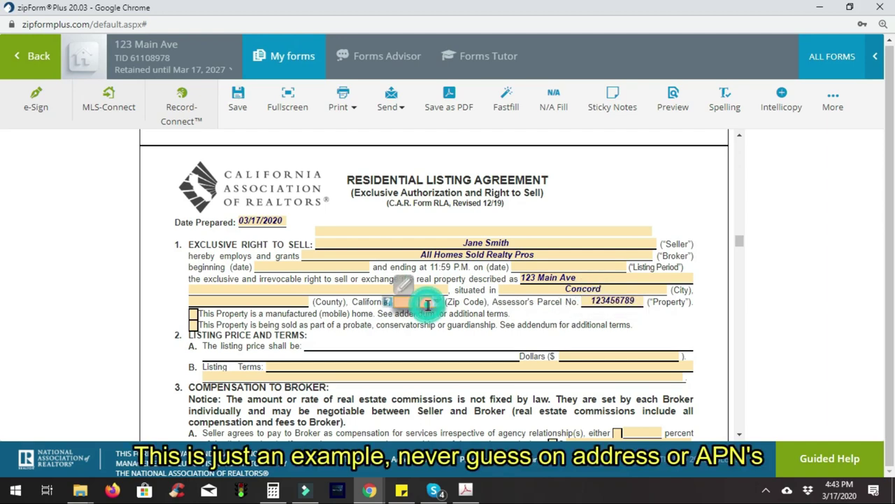
{"action": "left_click", "coordinate": [286, 302]}
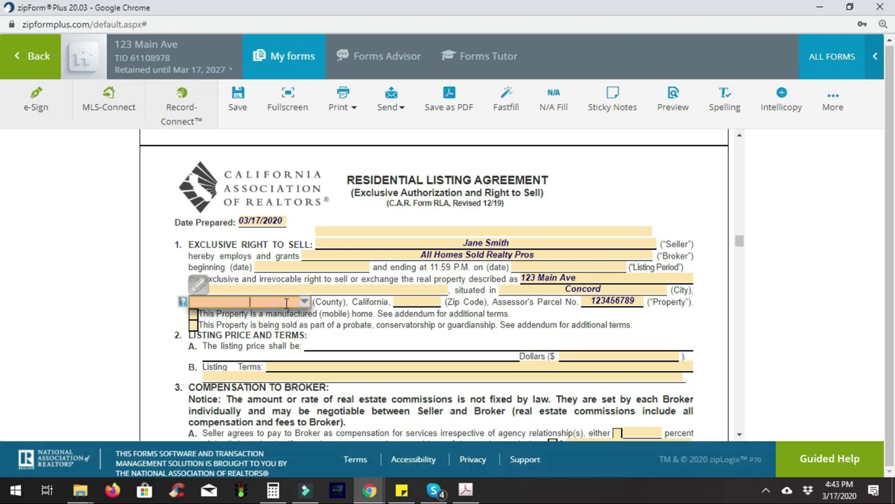
{"action": "key", "text": "shift+Tab"}
{"action": "key", "text": "Tab"}
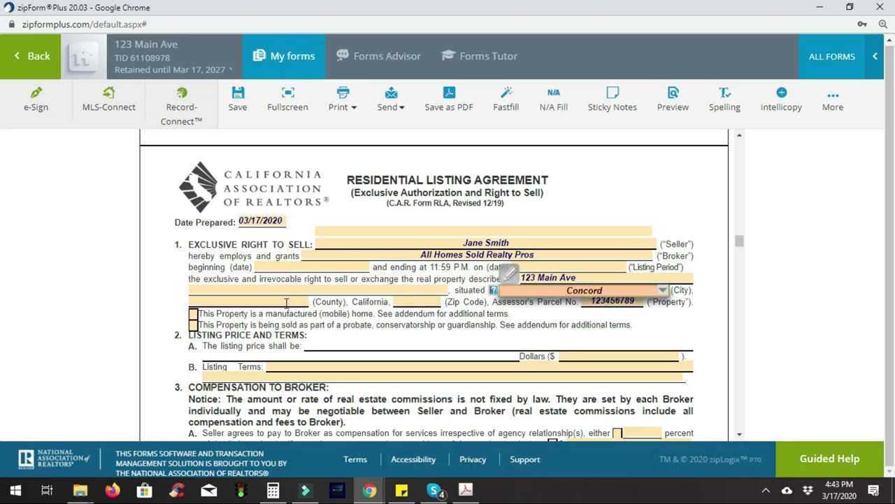
{"action": "left_click", "coordinate": [251, 299]}
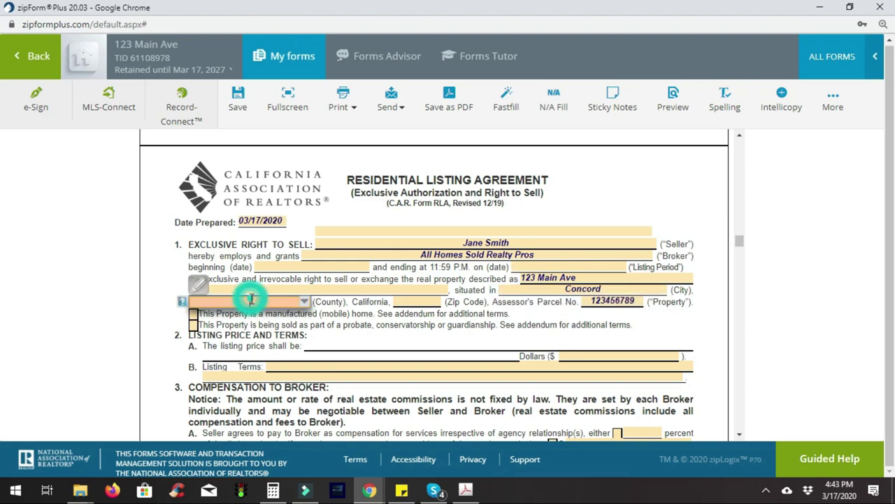
{"action": "type", "text": "contra"}
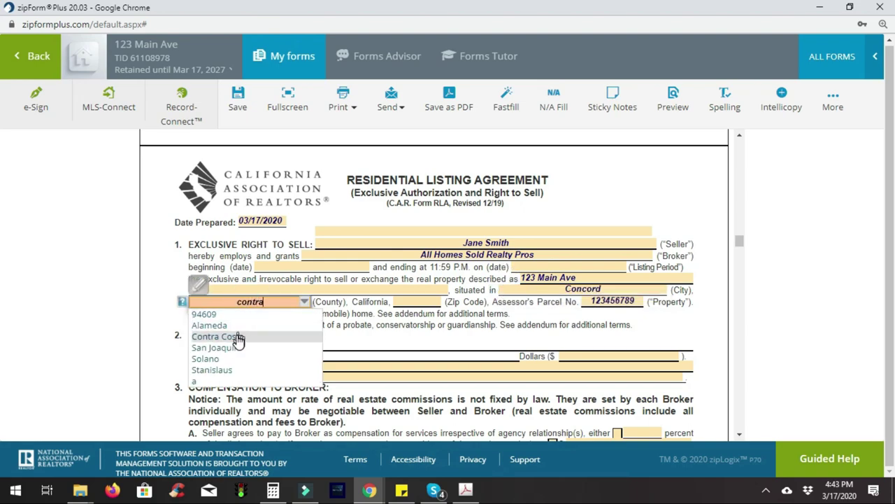
{"action": "left_click", "coordinate": [238, 339]}
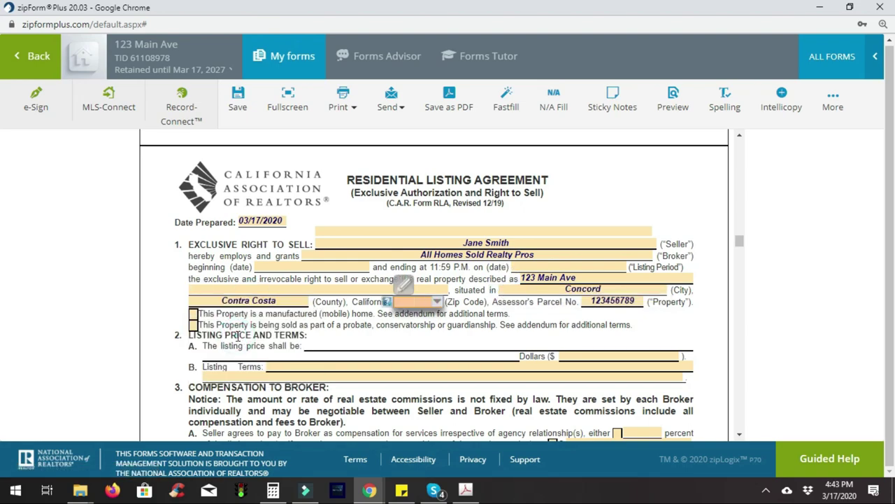
{"action": "type", "text": "9452"}
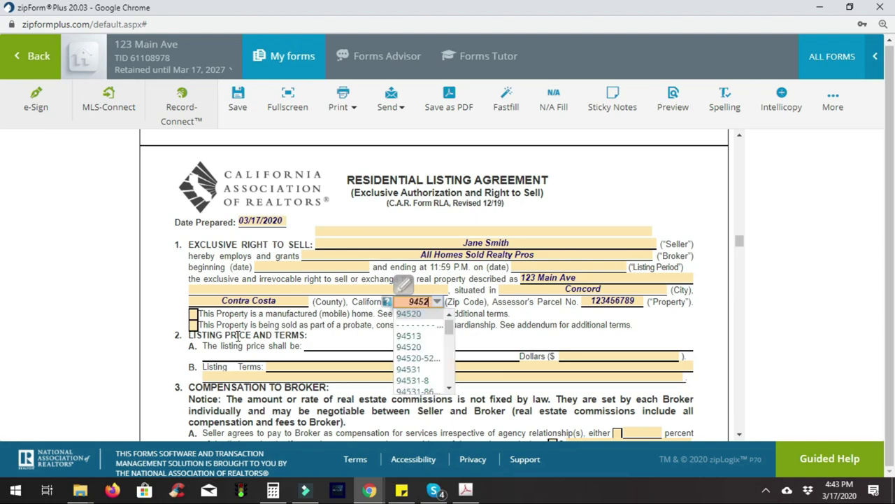
{"action": "type", "text": "0"}
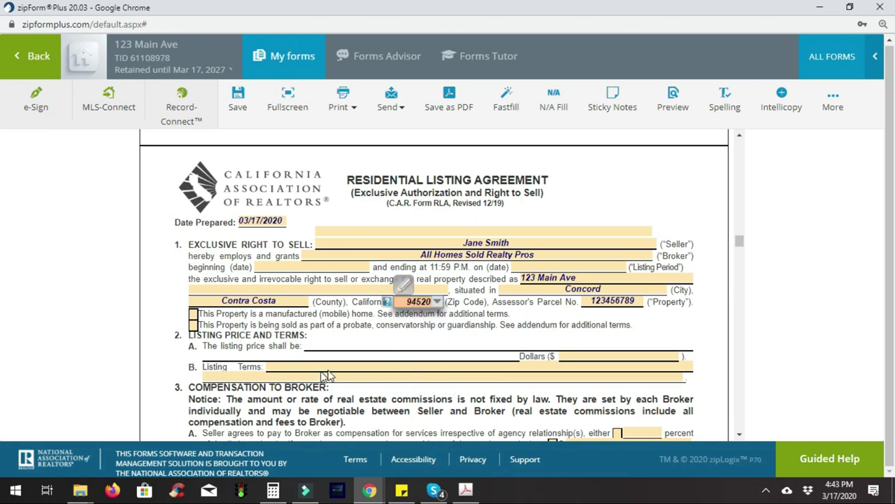
Enter a $580,000.00 listing price, tick the percent commission option, and save the agreement
{"action": "left_click", "coordinate": [570, 356]}
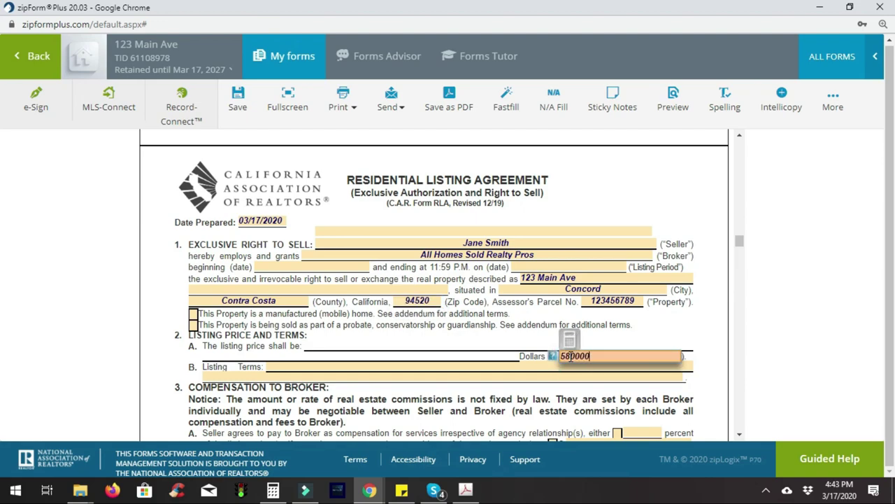
{"action": "type", "text": "580000"}
{"action": "key", "text": "Tab"}
{"action": "key", "text": "Tab"}
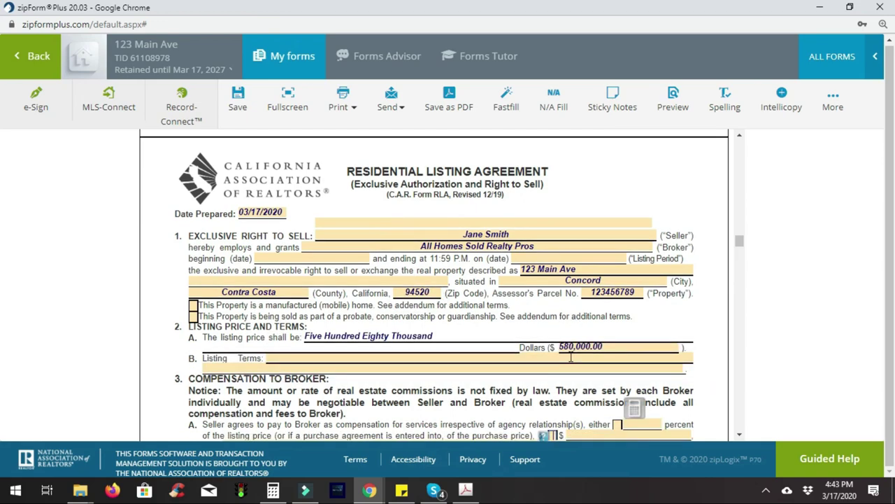
{"action": "key", "text": "space"}
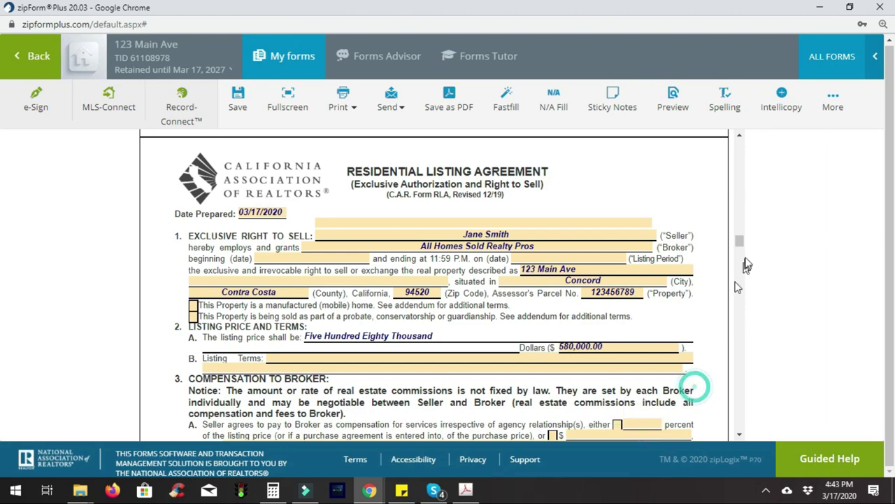
{"action": "scroll", "coordinate": [686, 383], "scroll_direction": "down", "scroll_amount": 2}
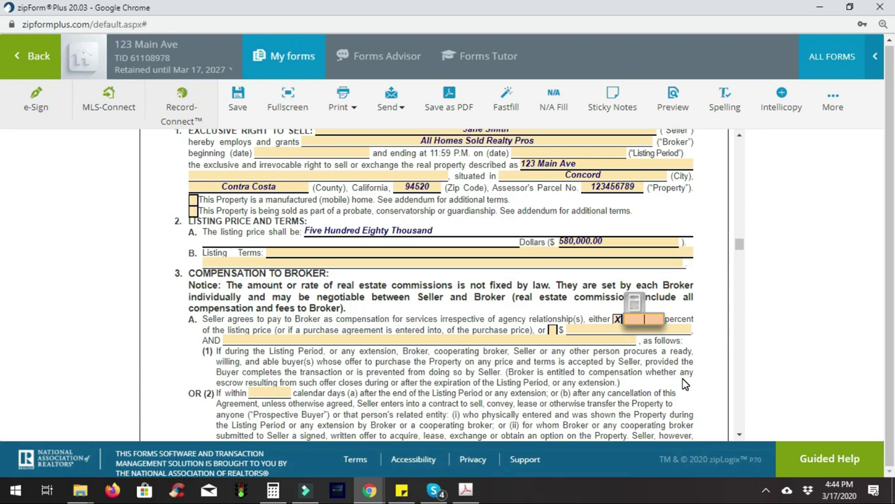
{"action": "scroll", "coordinate": [685, 383], "scroll_direction": "down", "scroll_amount": 20}
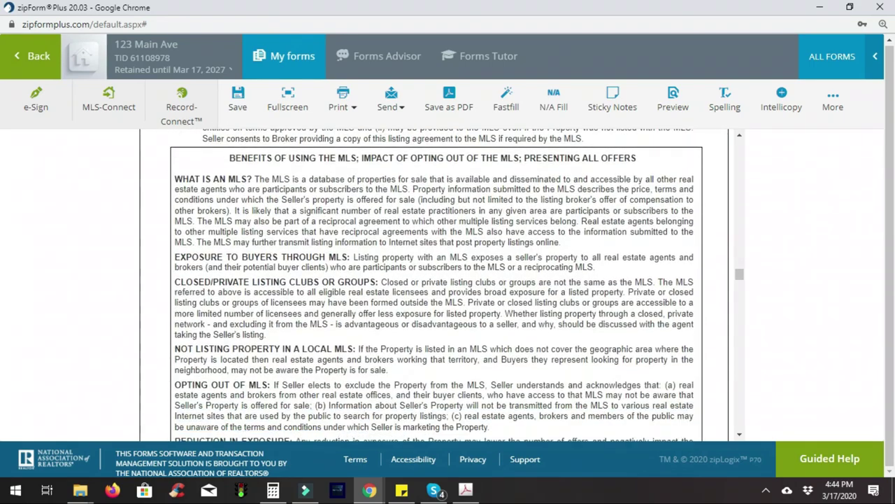
{"action": "left_click", "coordinate": [238, 101]}
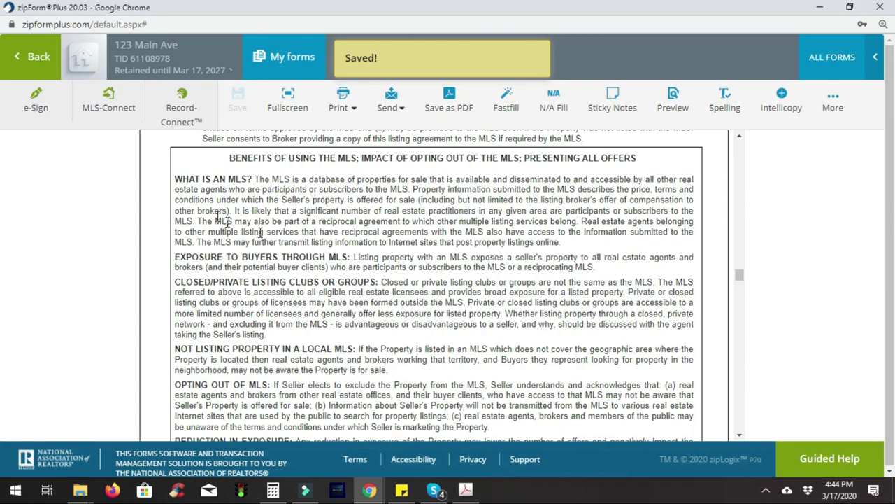
{"action": "left_click", "coordinate": [28, 58]}
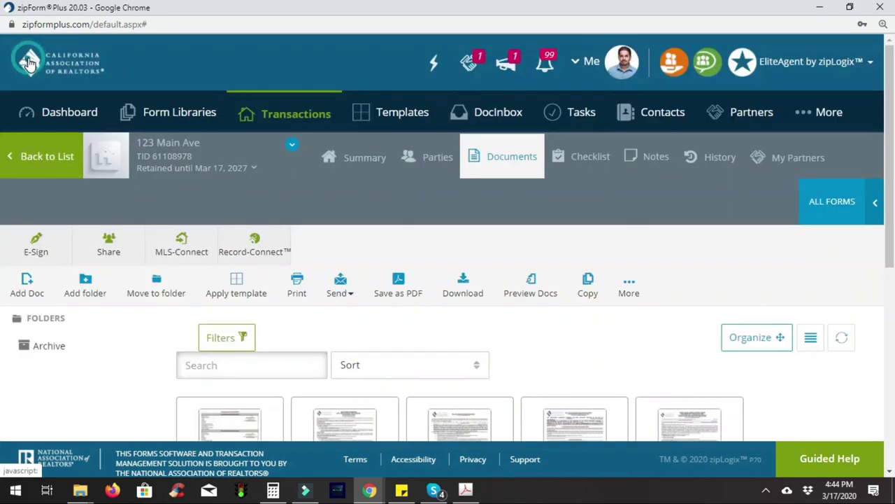
{"action": "scroll", "coordinate": [294, 247], "scroll_direction": "down", "scroll_amount": 6}
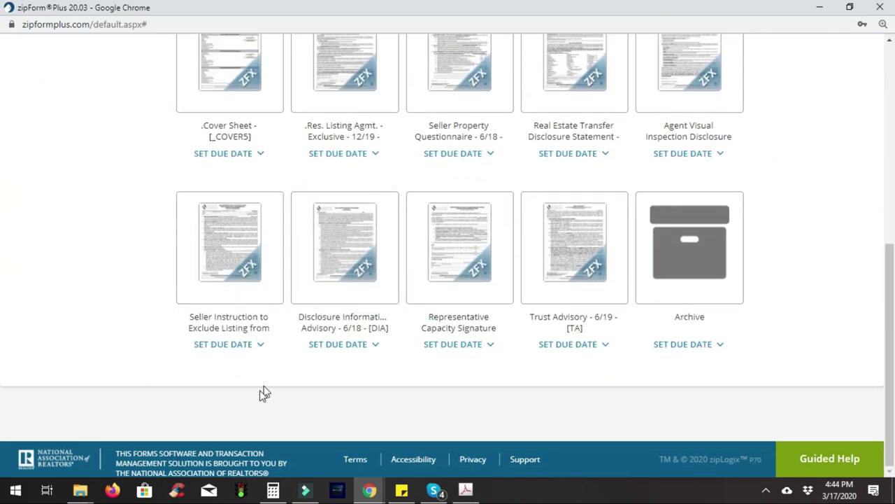
{"action": "left_click", "coordinate": [248, 288]}
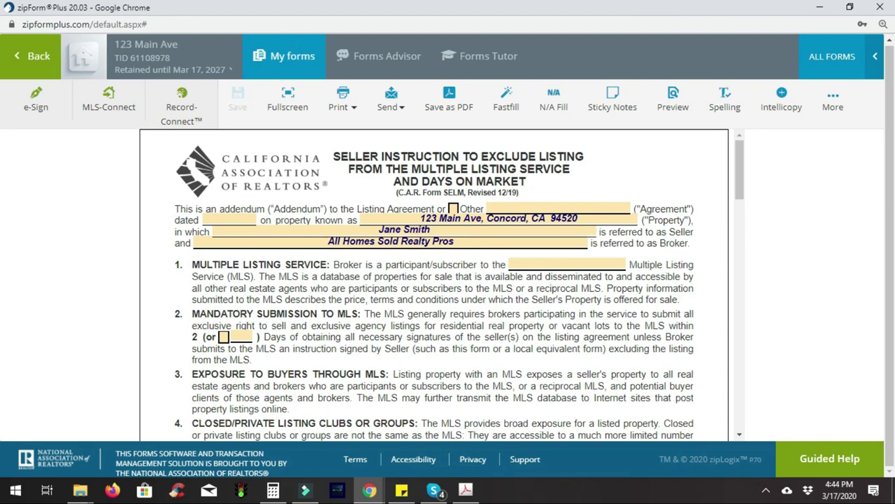
{"action": "left_click", "coordinate": [36, 56]}
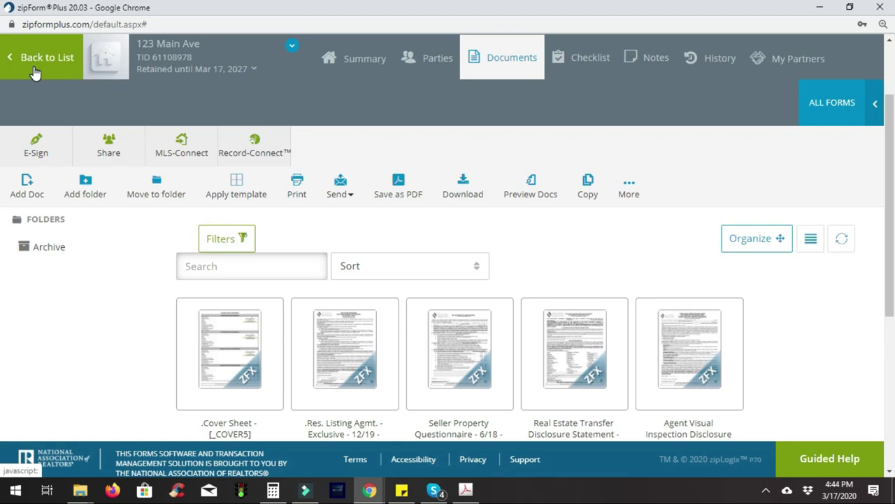
{"action": "scroll", "coordinate": [35, 73], "scroll_direction": "down", "scroll_amount": 4}
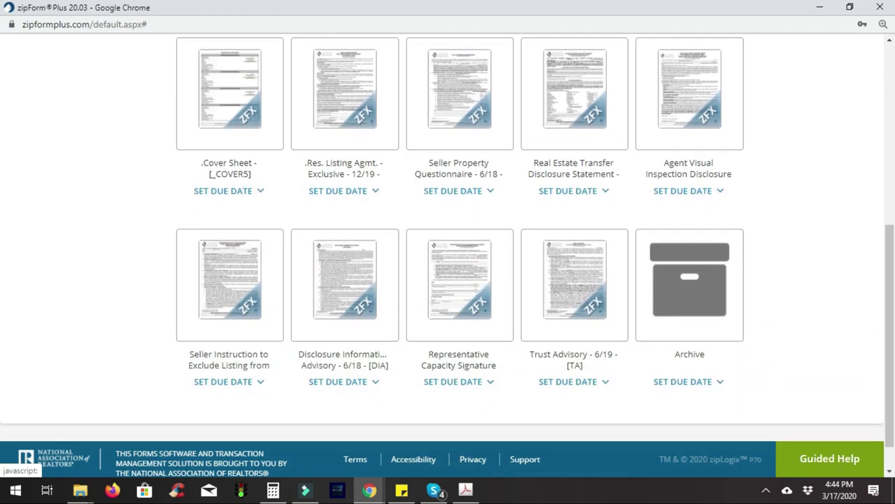